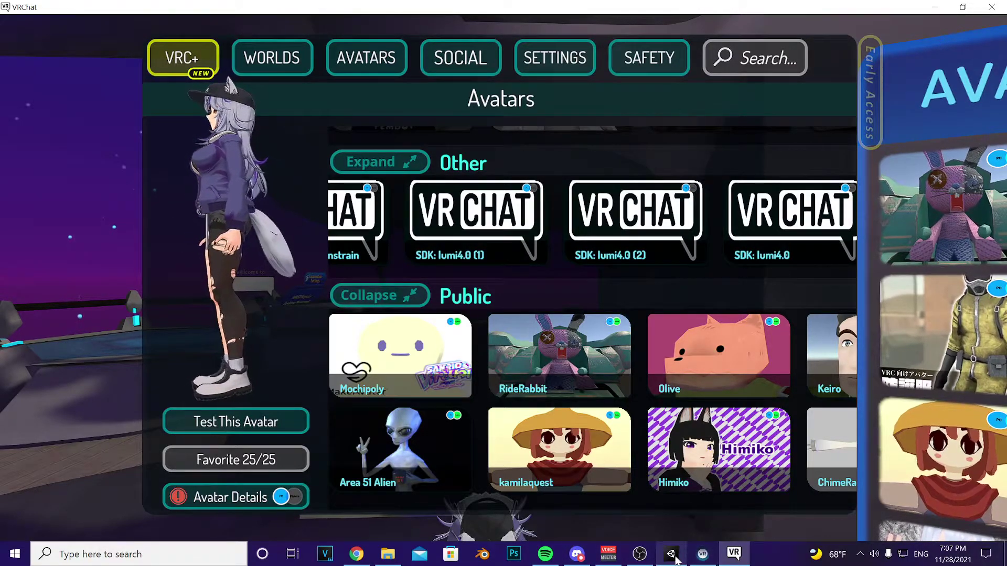
# Switch to Unity and look through the contents of the project's top-level Assets folder
pyautogui.click(676, 560)
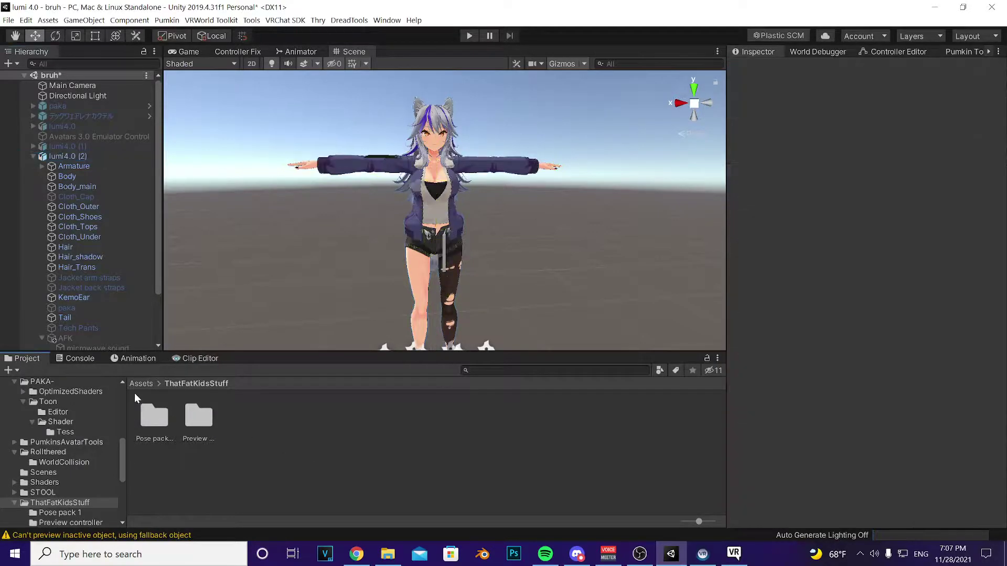
pyautogui.click(141, 383)
pyautogui.scroll(-2, 417, 459)
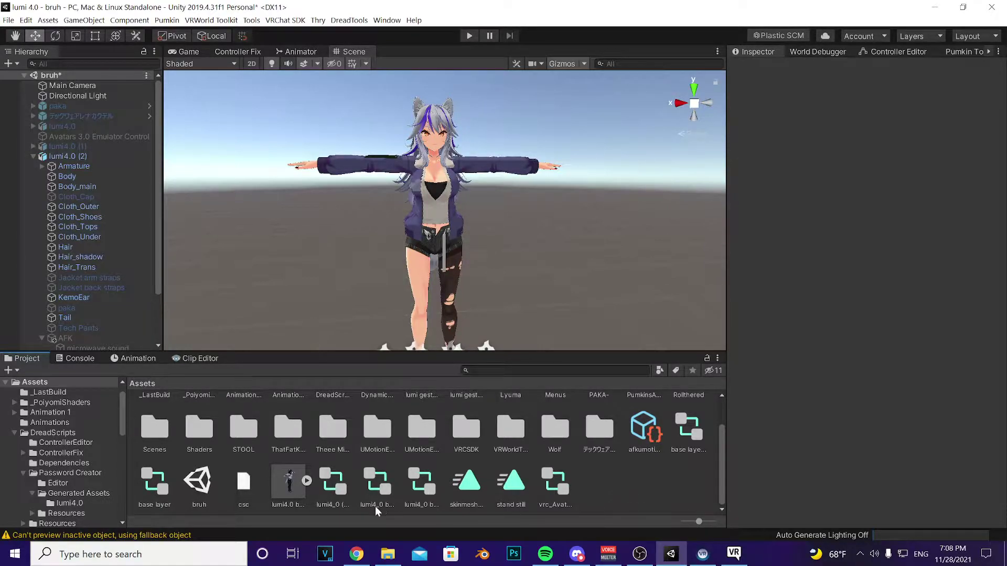
# Switch to Chrome and view the [VRChat] Locomotion layer addon item page, returning to the shop's item list
pyautogui.click(364, 563)
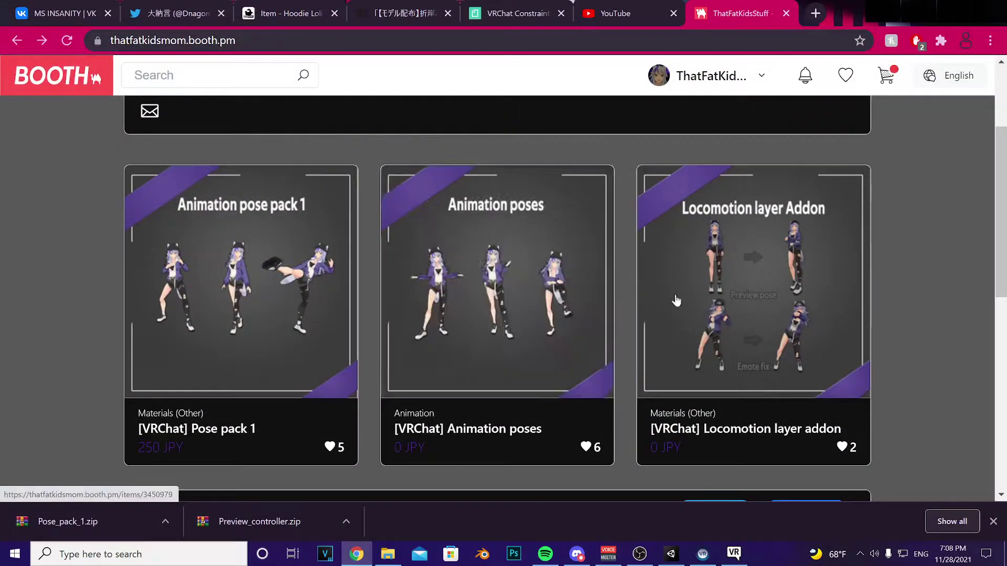
pyautogui.scroll(1, 661, 296)
pyautogui.scroll(-3, 734, 267)
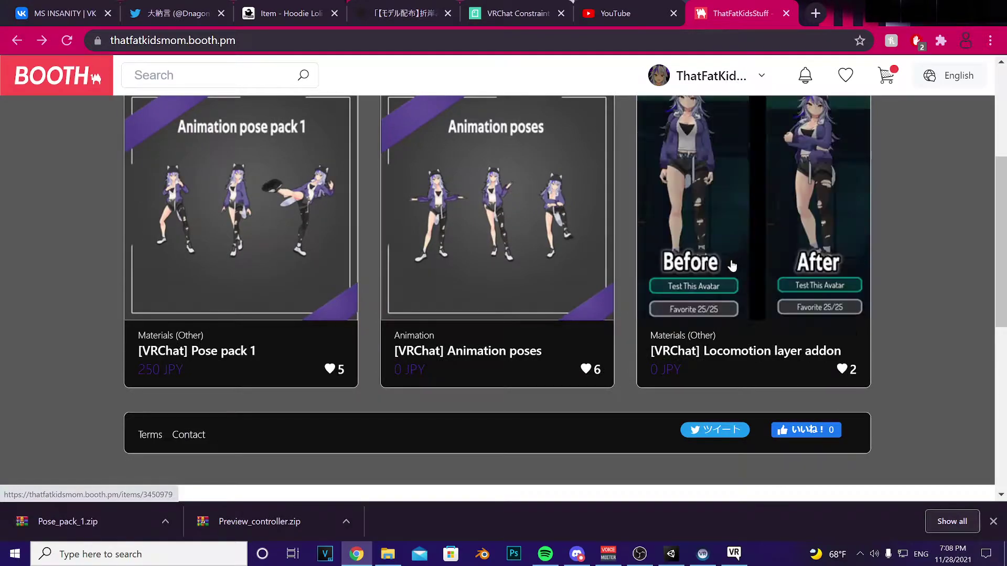
pyautogui.click(733, 268)
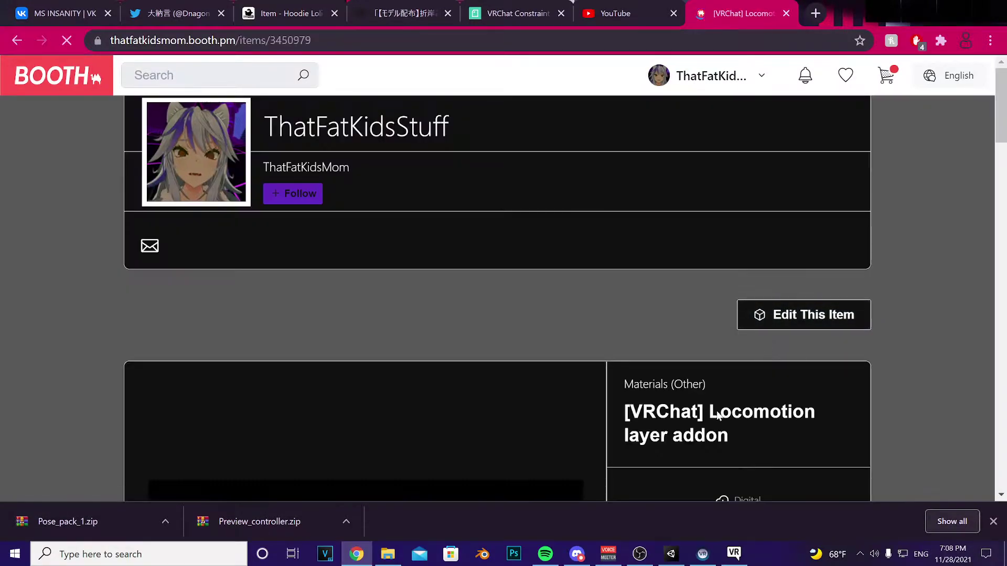
pyautogui.scroll(-5, 726, 362)
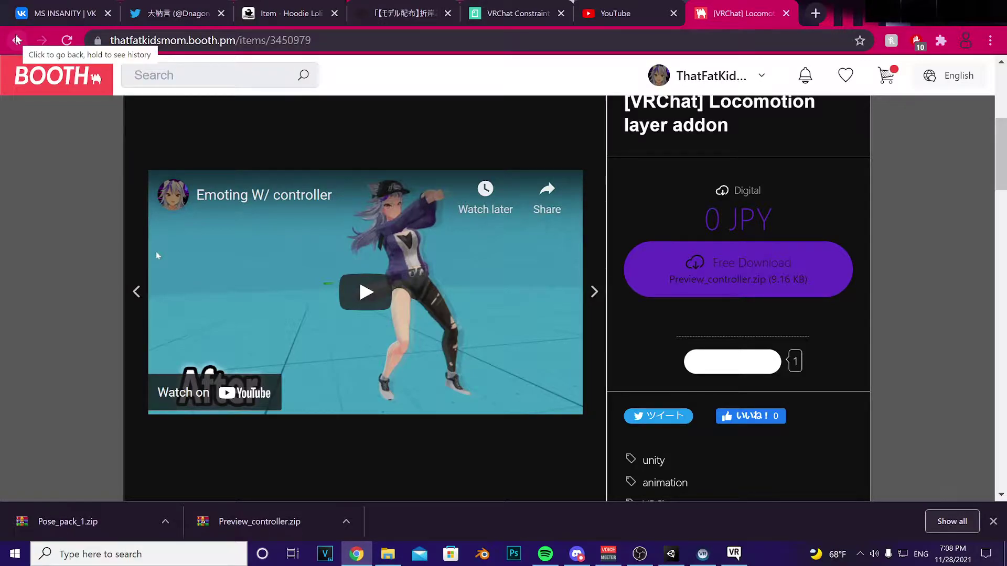
pyautogui.click(17, 40)
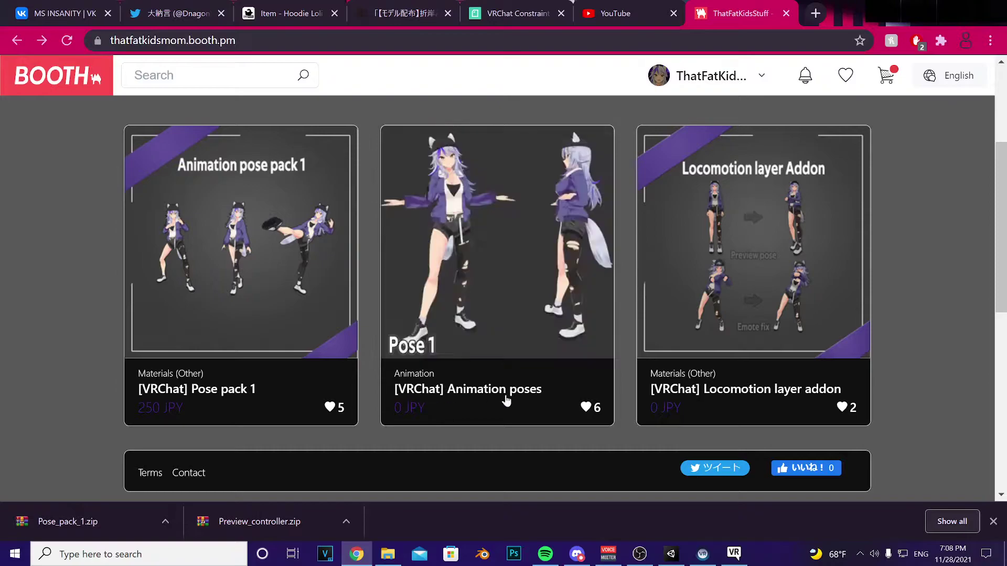
# View the [VRChat] Animation poses item page and return to the shop's item list
pyautogui.click(506, 402)
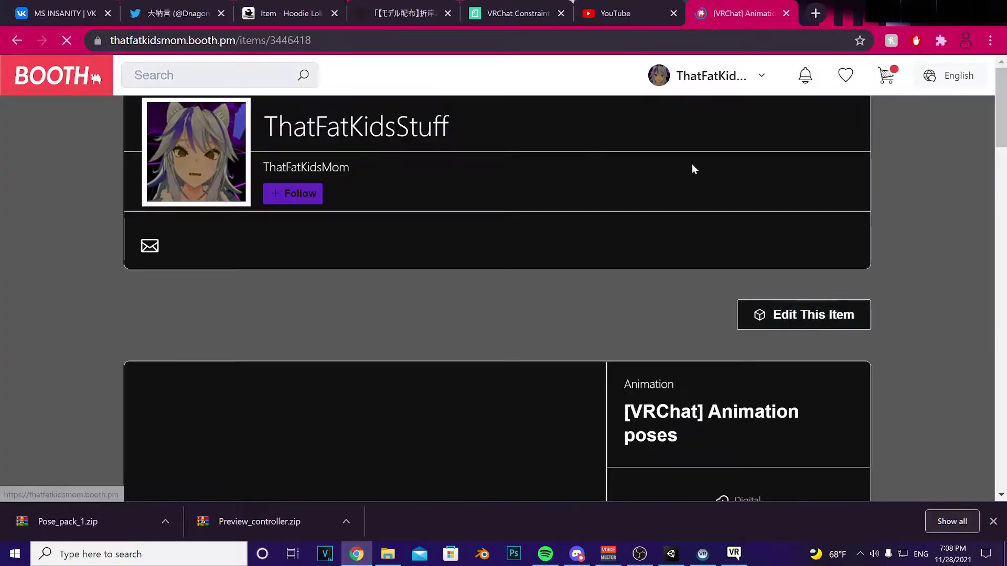
pyautogui.scroll(-4, 689, 168)
pyautogui.click(16, 40)
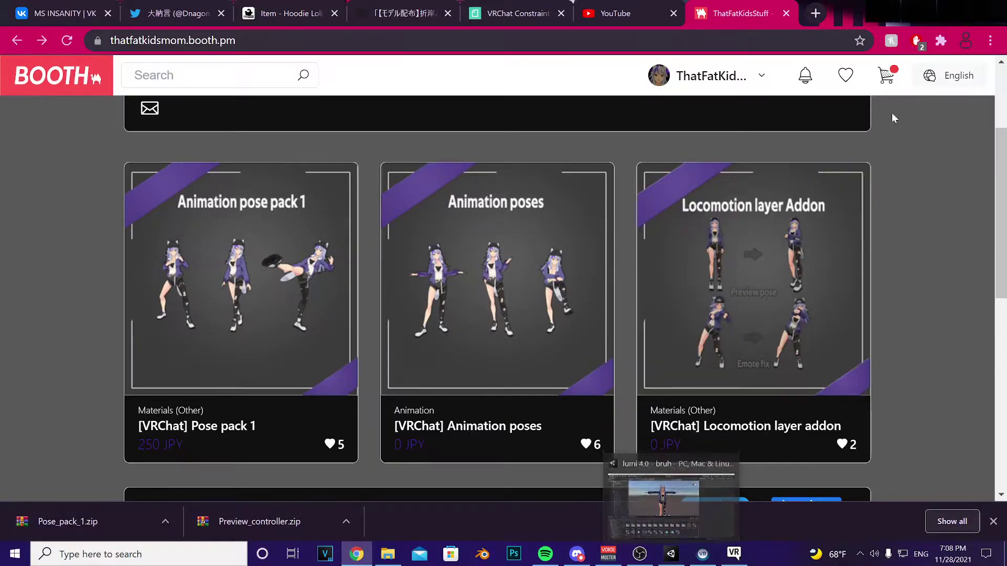
# Move the open windows aside to reach the desktop and inspect the contents of the Preview_controller archive, closing it and restoring VRChat to full size
pyautogui.moveTo(886, 28); pyautogui.dragTo(711, 34)
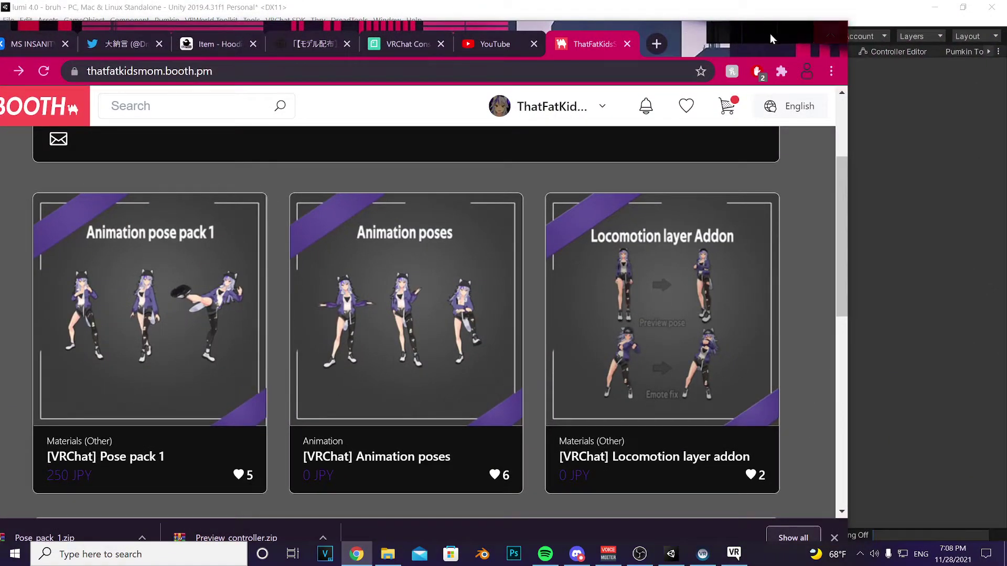
pyautogui.click(774, 34)
pyautogui.hotkey('alt', 'Tab')
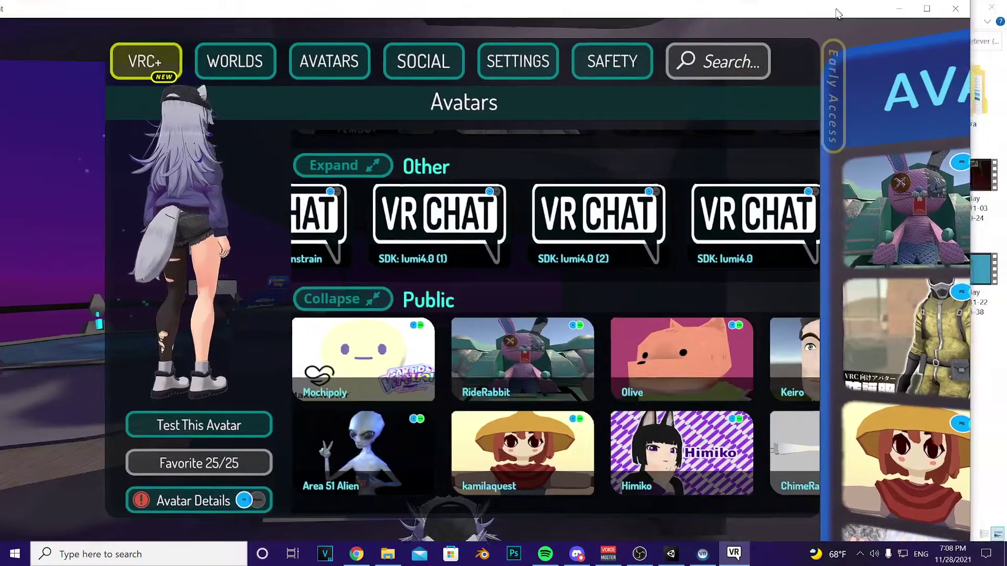
pyautogui.doubleClick(907, 5)
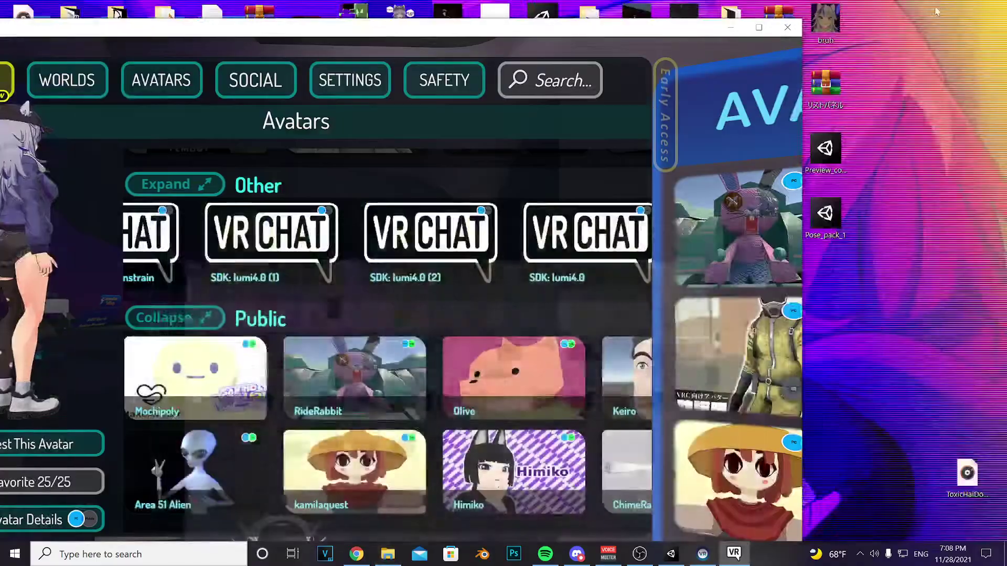
pyautogui.moveTo(656, 27); pyautogui.dragTo(602, 31)
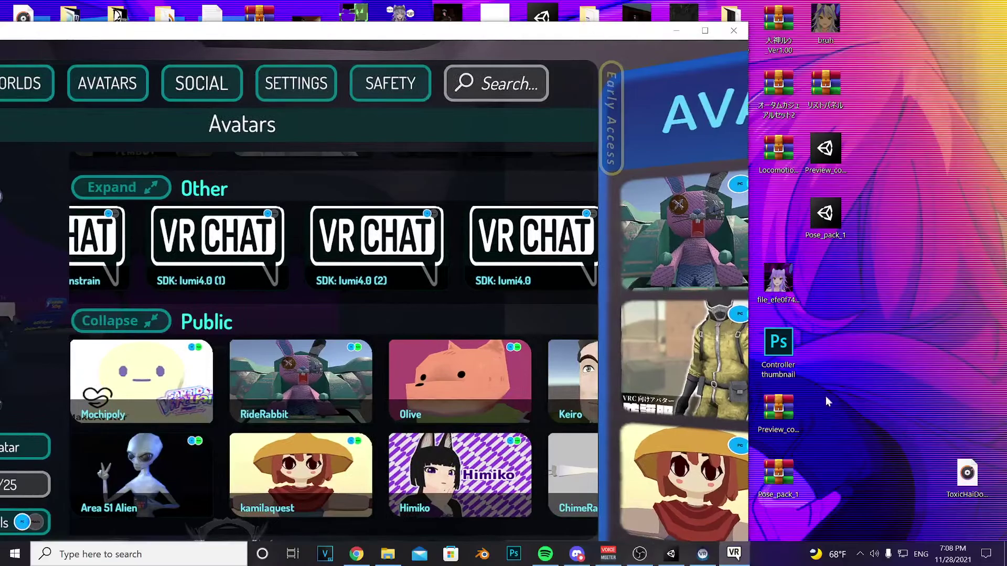
pyautogui.doubleClick(779, 410)
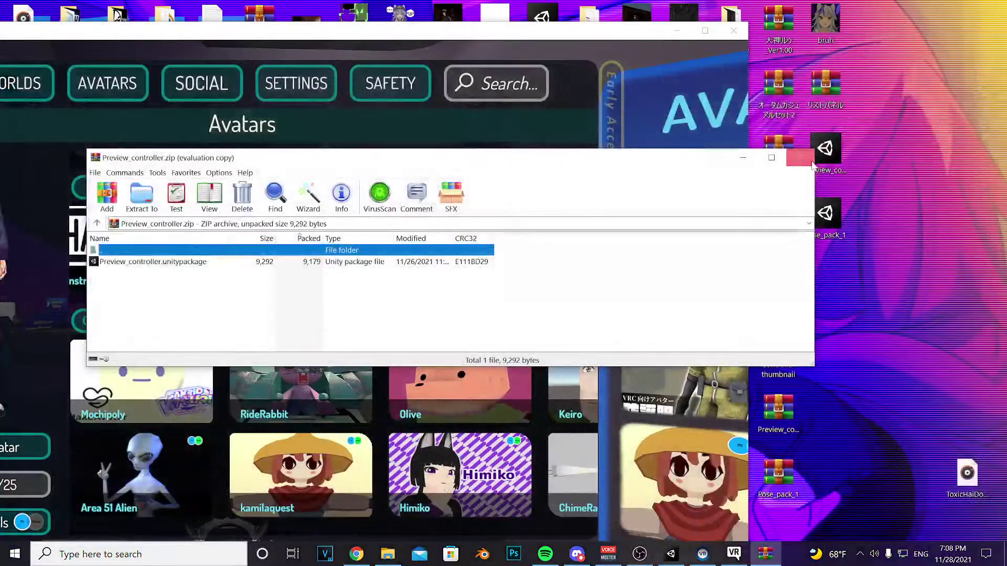
pyautogui.click(767, 156)
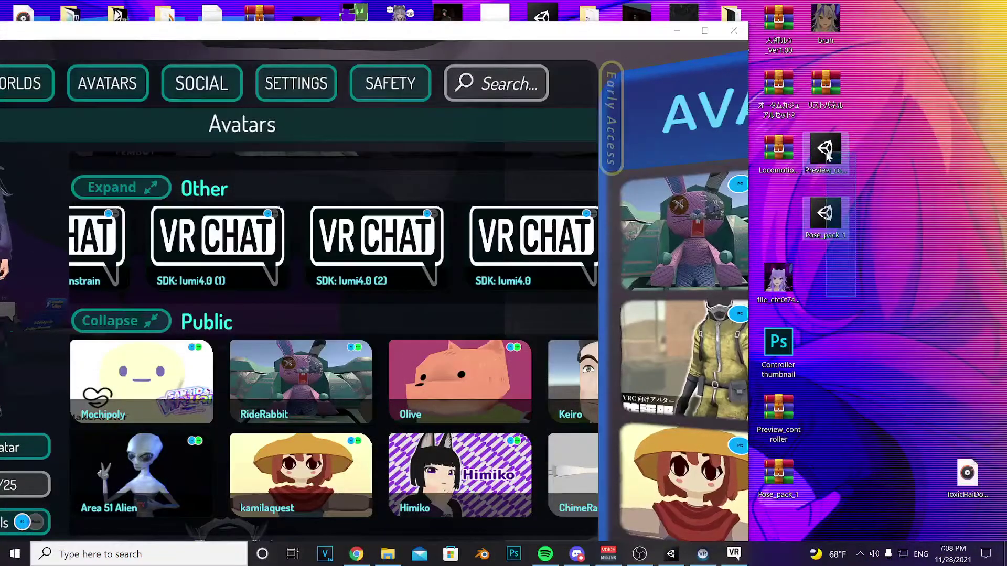
pyautogui.click(705, 30)
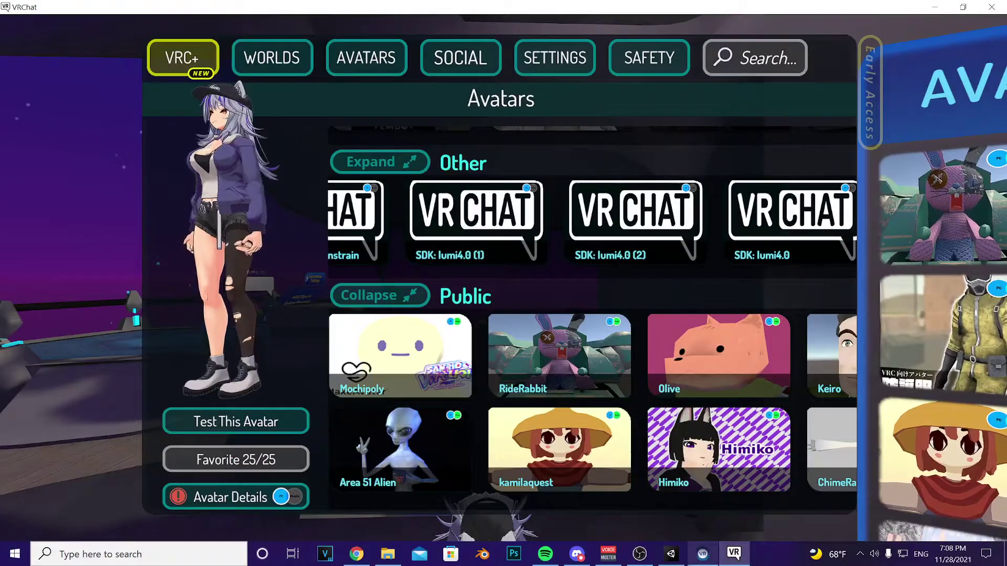
# Switch to Unity and inspect the base layer controller and IDLEEMPTY clip in the ThatFatKidsStuff folder's Preview controller subfolder
pyautogui.hotkey('alt', 'Tab')
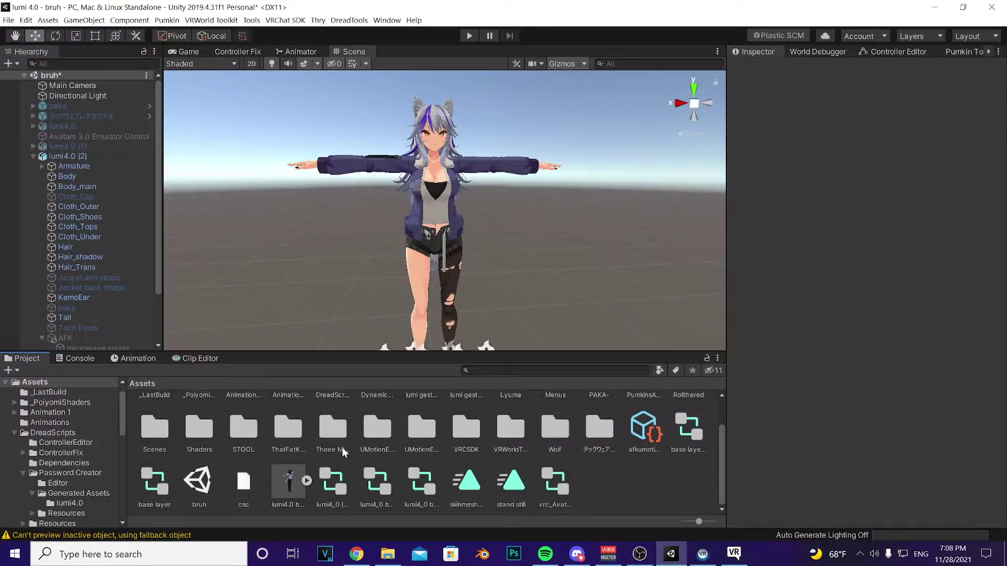
pyautogui.click(288, 428)
pyautogui.doubleClick(289, 428)
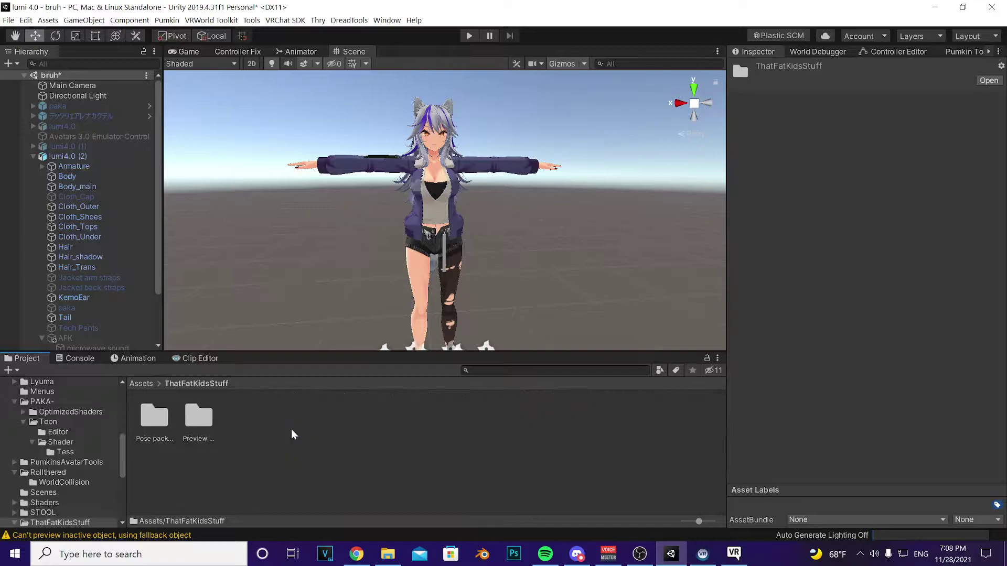
pyautogui.click(198, 418)
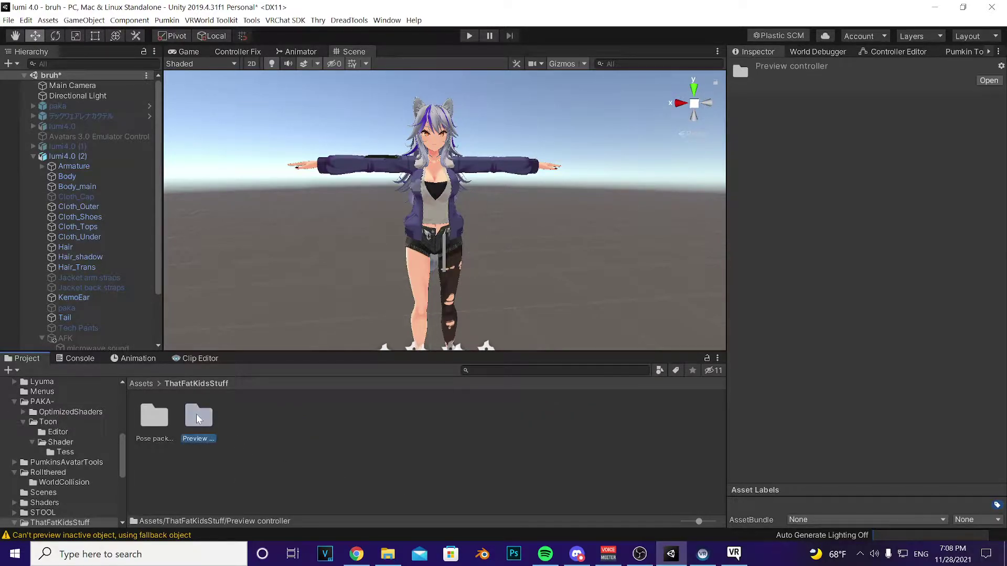
pyautogui.doubleClick(198, 418)
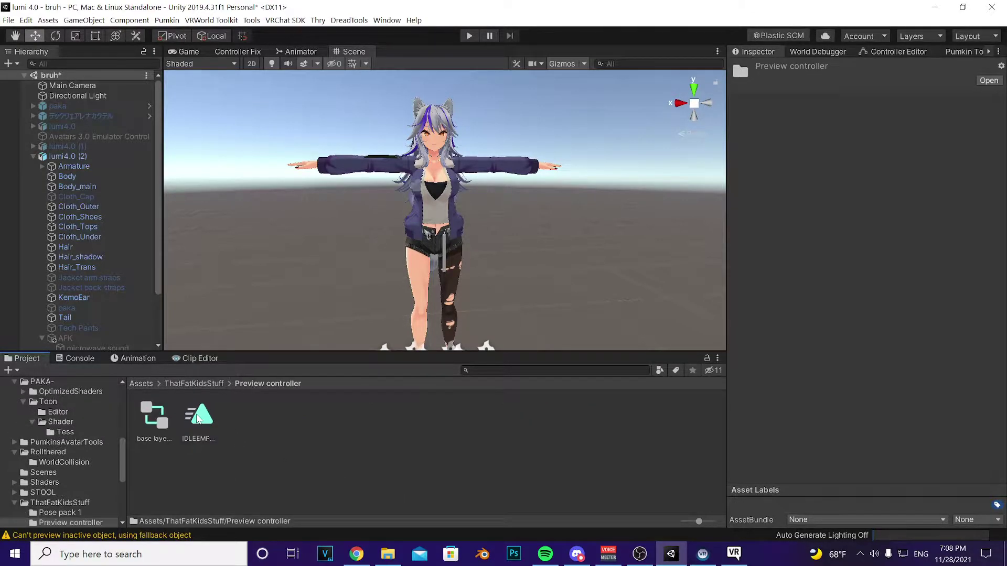
pyautogui.click(156, 419)
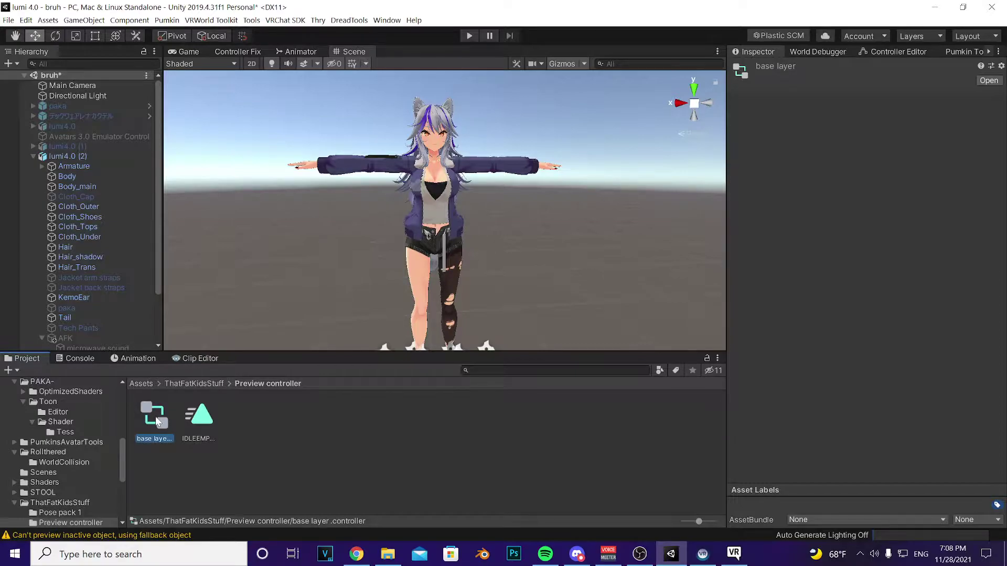
pyautogui.click(193, 428)
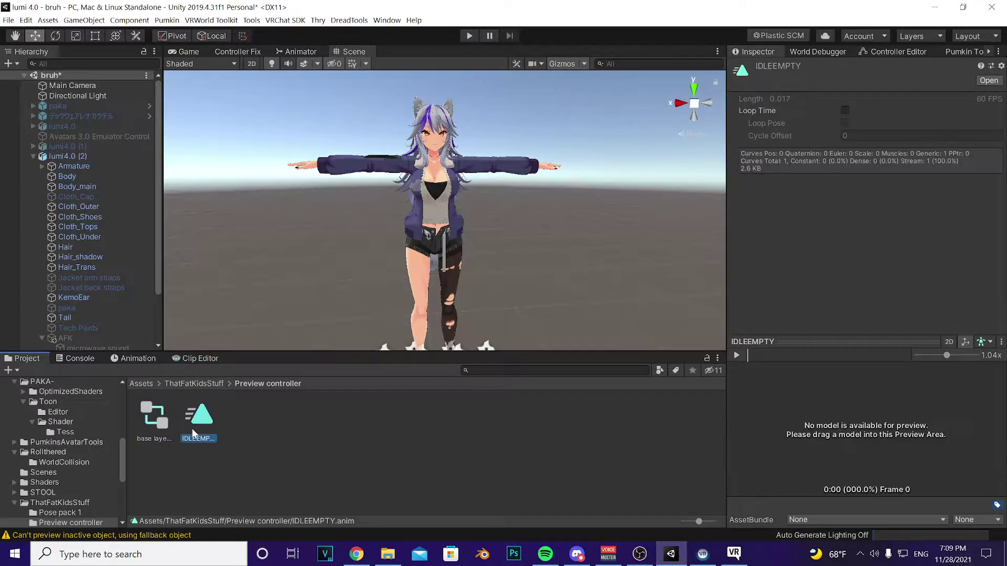
pyautogui.click(150, 420)
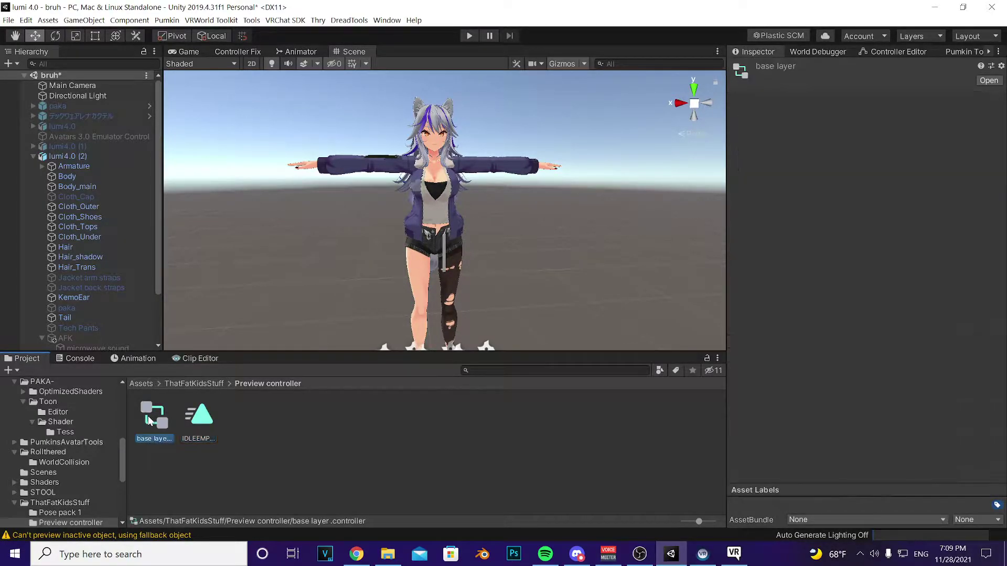
# Assign the base layer controller to the Base playable layer in the lumi4.0 (2) avatar descriptor
pyautogui.click(90, 156)
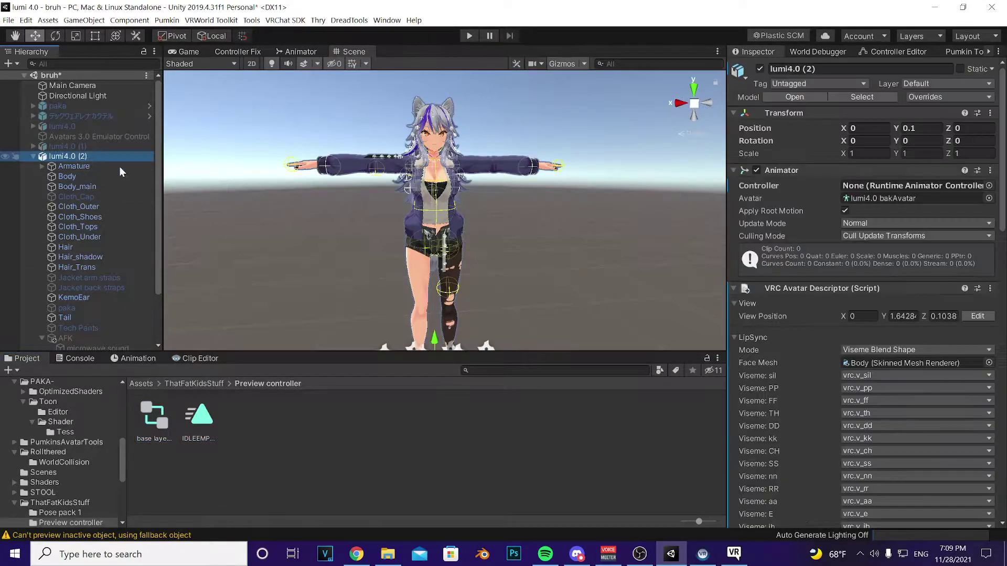
pyautogui.scroll(-15, 792, 341)
pyautogui.scroll(7, 794, 336)
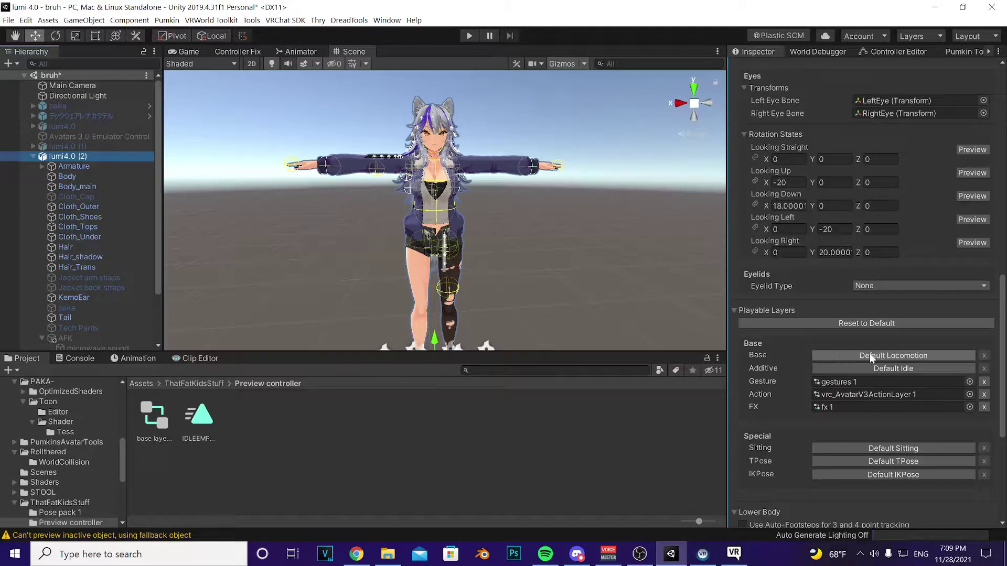
pyautogui.click(939, 355)
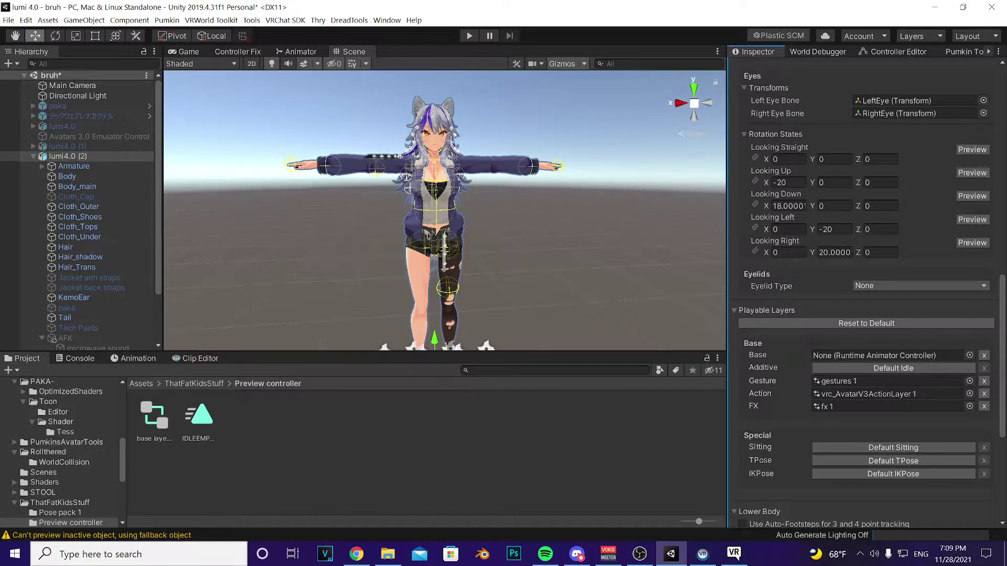
pyautogui.moveTo(161, 423); pyautogui.dragTo(850, 360)
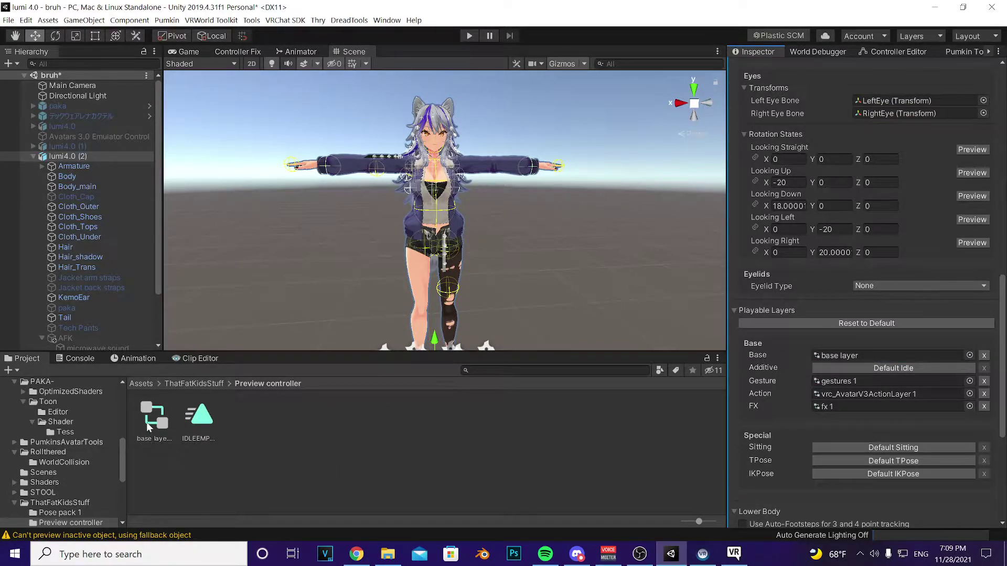
# Open the base layer controller's Locomotion state graph in the Animator window
pyautogui.click(149, 418)
pyautogui.click(305, 52)
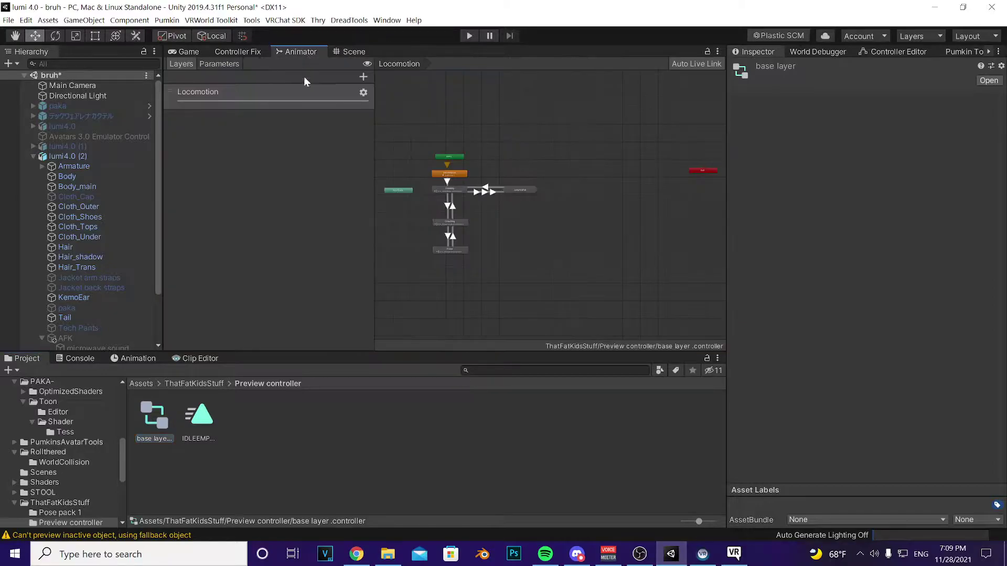
pyautogui.click(380, 23)
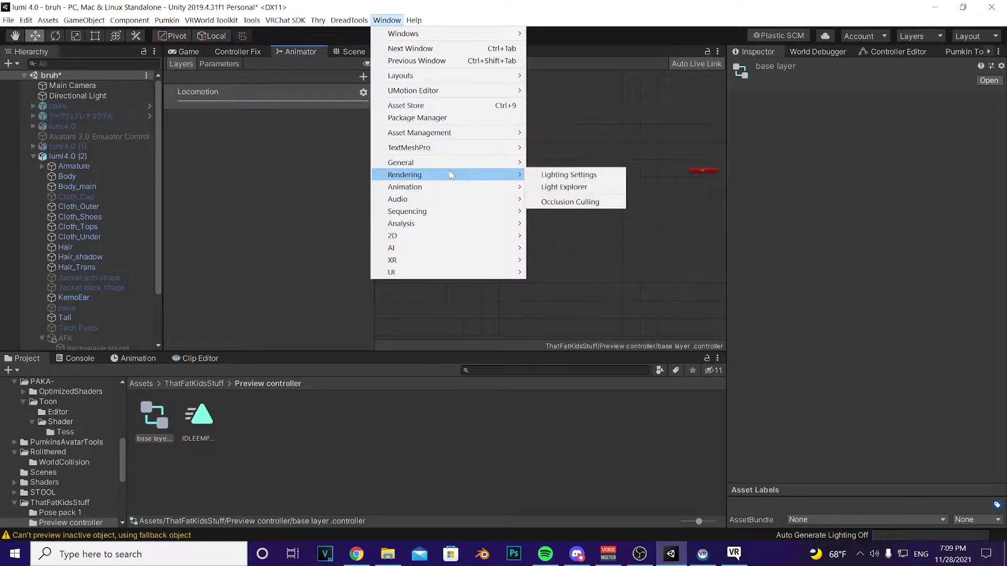
pyautogui.moveTo(461, 187)
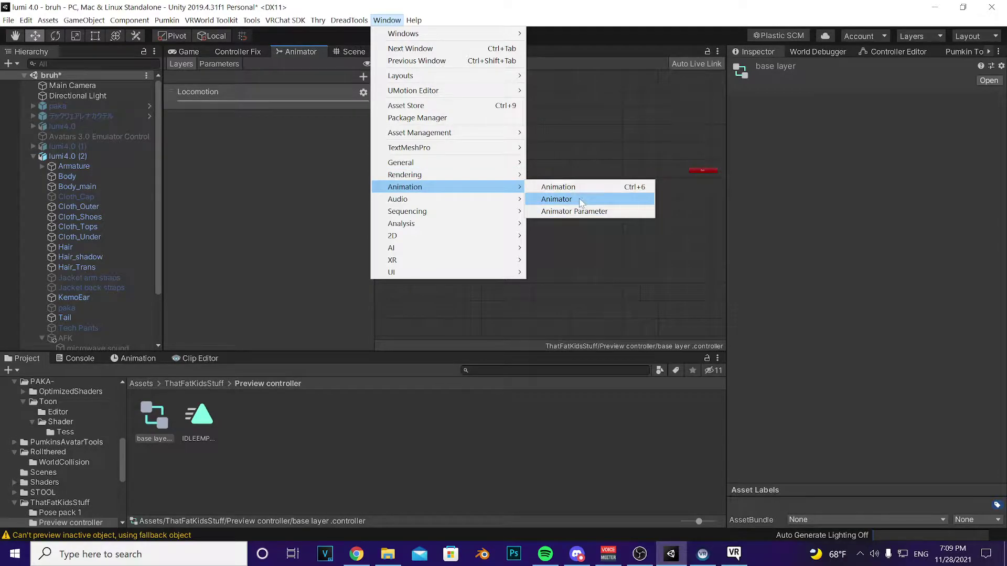
pyautogui.click(581, 200)
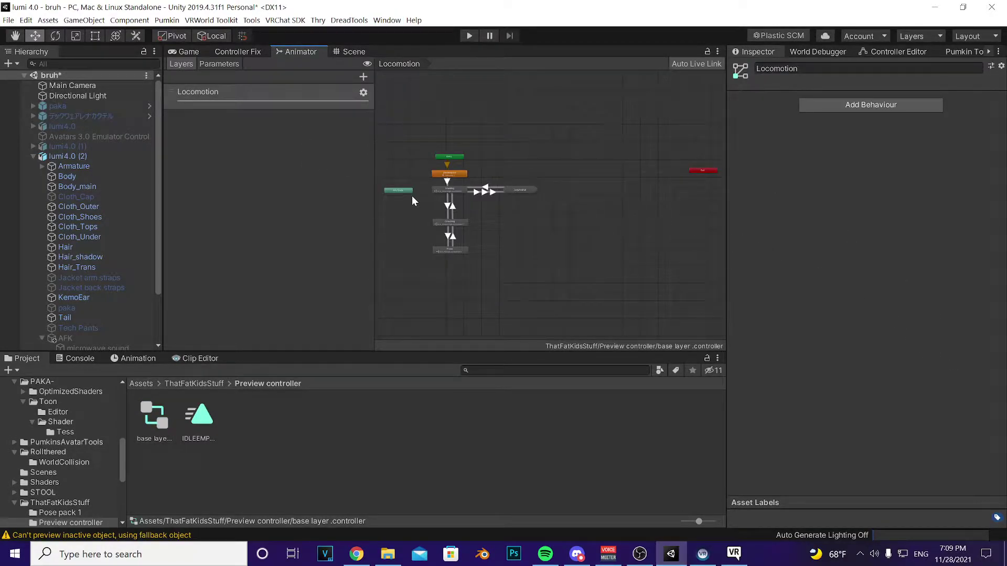
# Select the preview pose state and view the animation clips available for its motion, leaving the choice as it is
pyautogui.scroll(3, 465, 188)
pyautogui.moveTo(464, 187); pyautogui.dragTo(564, 212, button='middle')
pyautogui.scroll(2, 561, 214)
pyautogui.scroll(2, 561, 214)
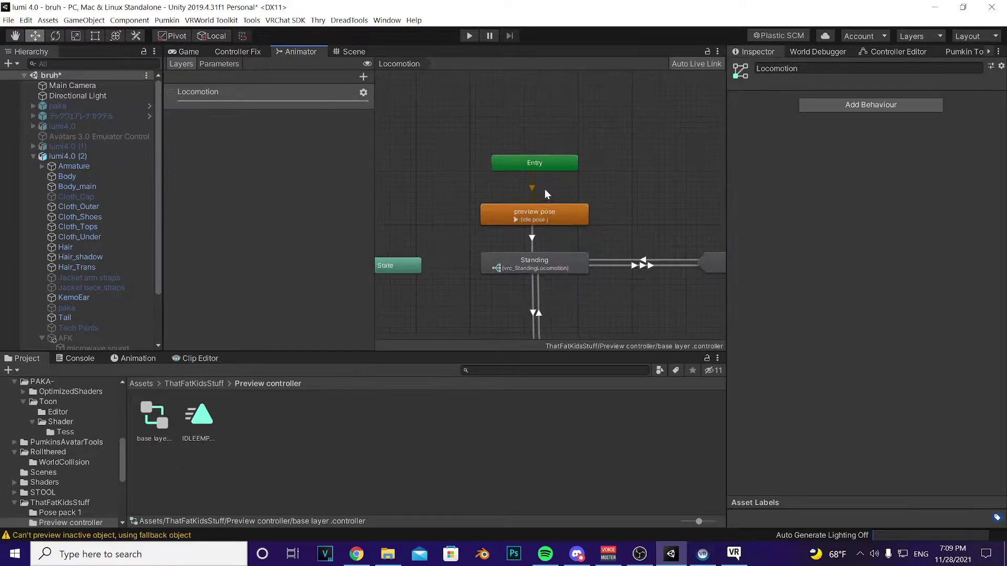
pyautogui.click(546, 208)
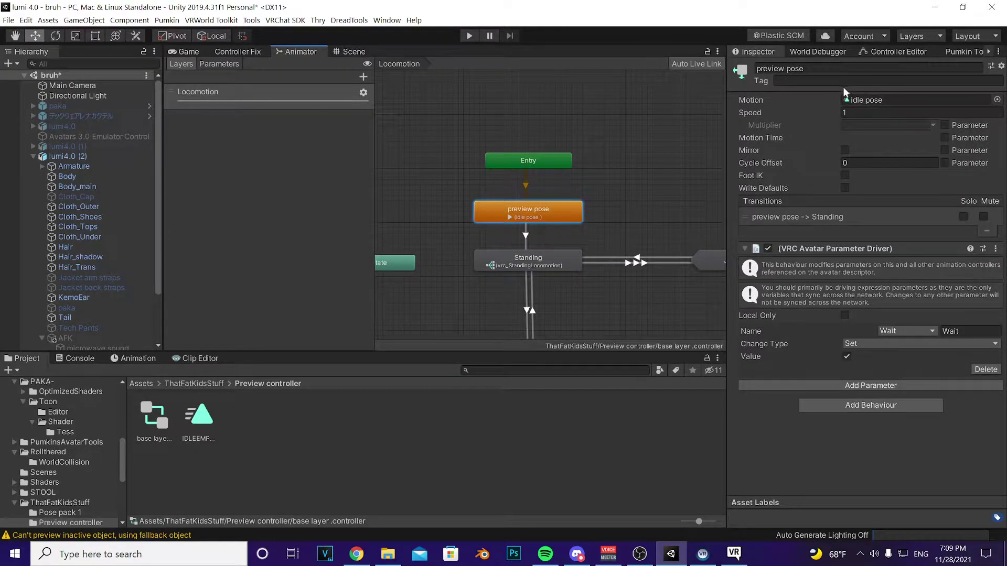
pyautogui.click(997, 99)
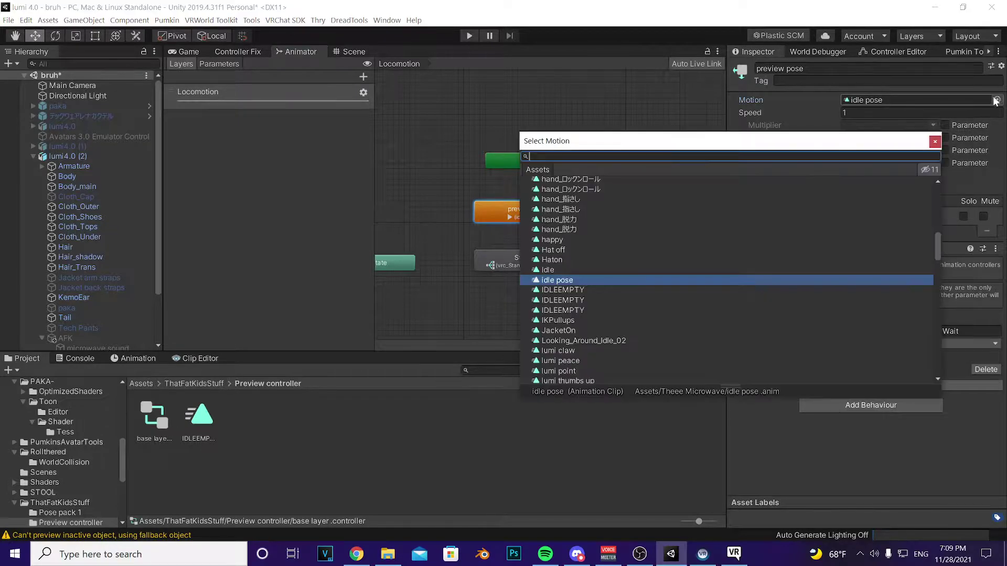
pyautogui.click(936, 145)
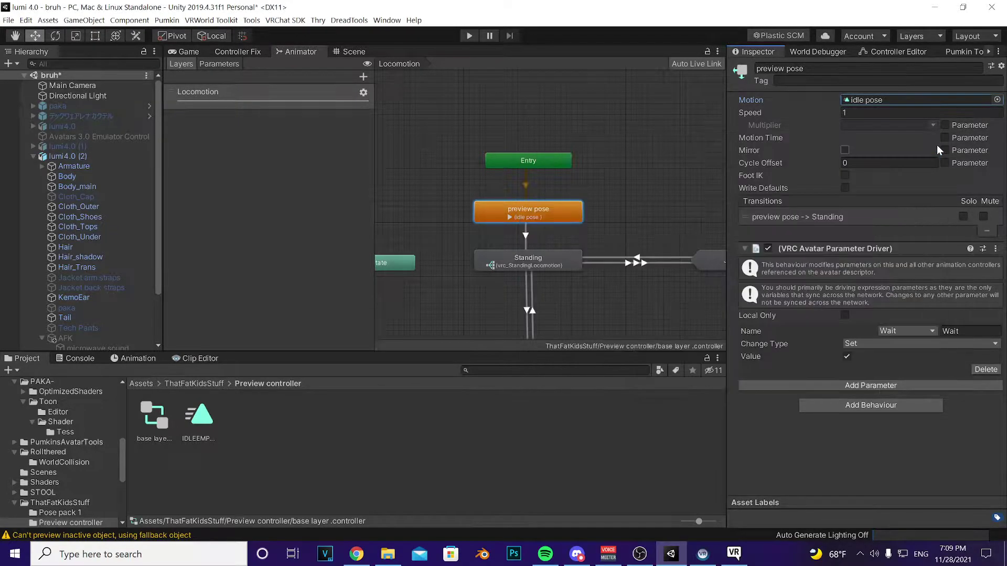
# Open the Pose pack 1 folder in ThatFatKidsStuff and select the Pose 1 clip
pyautogui.click(667, 200)
pyautogui.scroll(-3, 556, 194)
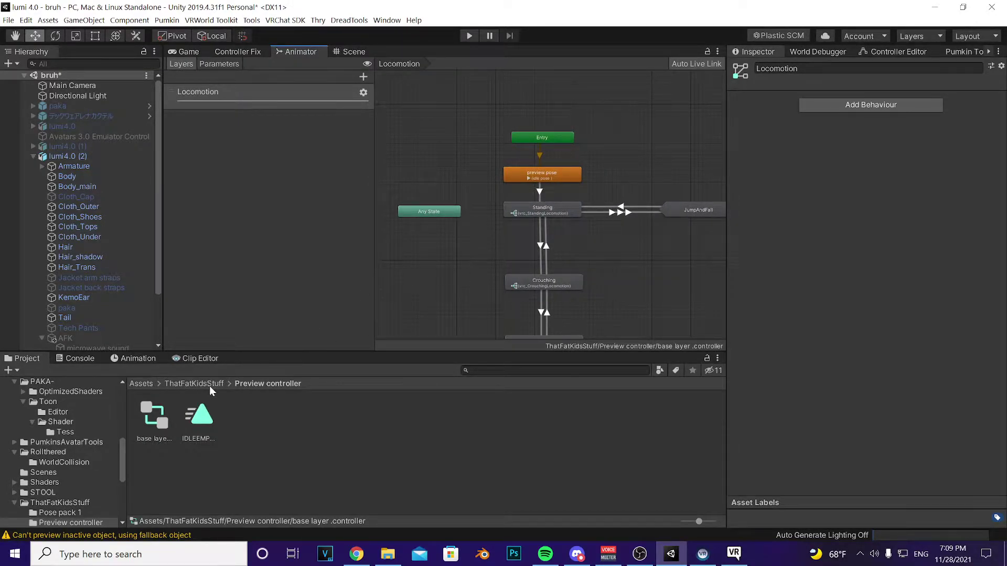
pyautogui.click(209, 385)
pyautogui.doubleClick(155, 417)
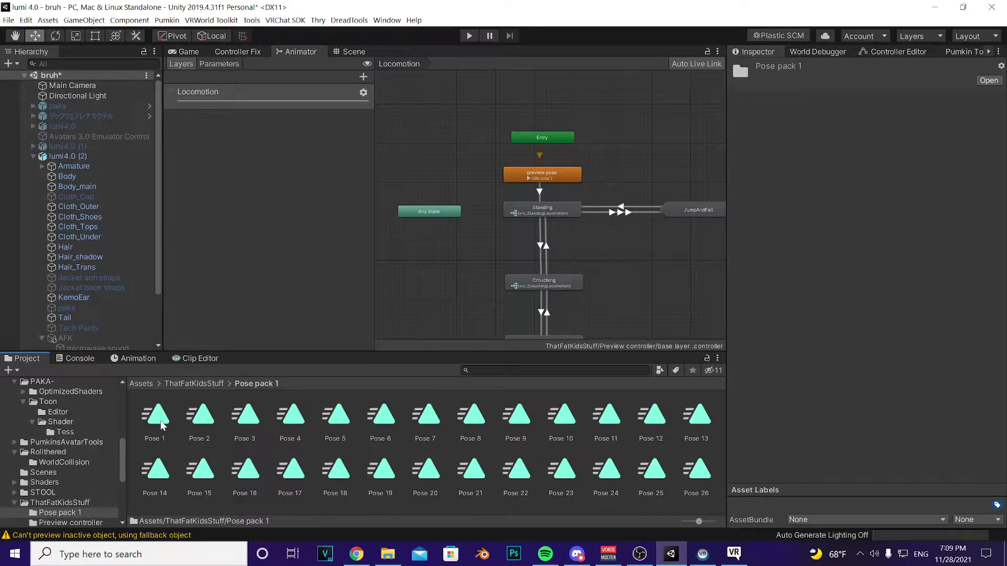
pyautogui.click(158, 417)
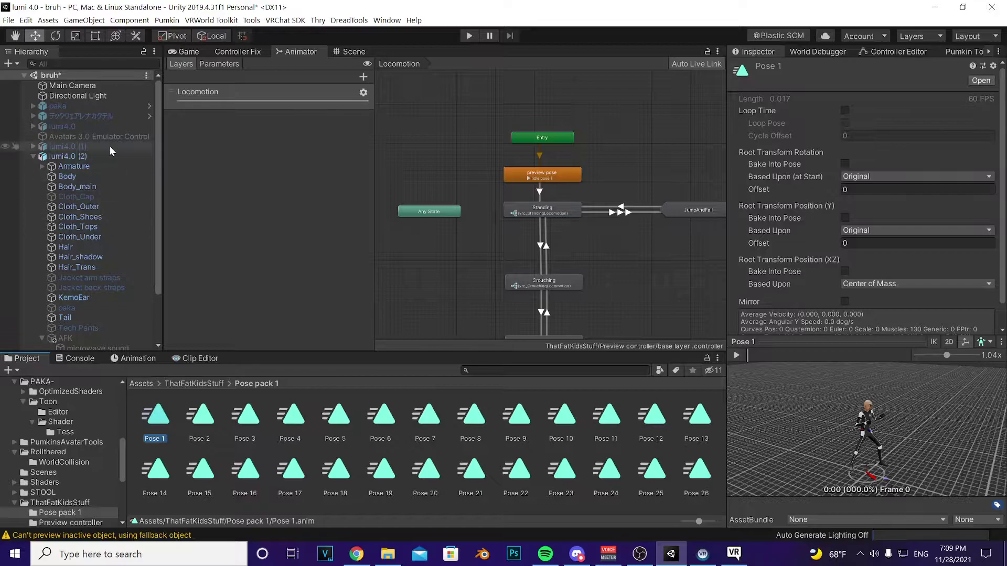
# Preview Pose 1 on the lumi4.0 (2) avatar in an enlarged clip preview, viewed from the front
pyautogui.click(180, 385)
pyautogui.doubleClick(157, 418)
pyautogui.click(155, 419)
pyautogui.moveTo(875, 452); pyautogui.dragTo(849, 378)
pyautogui.moveTo(815, 338); pyautogui.dragTo(818, 514)
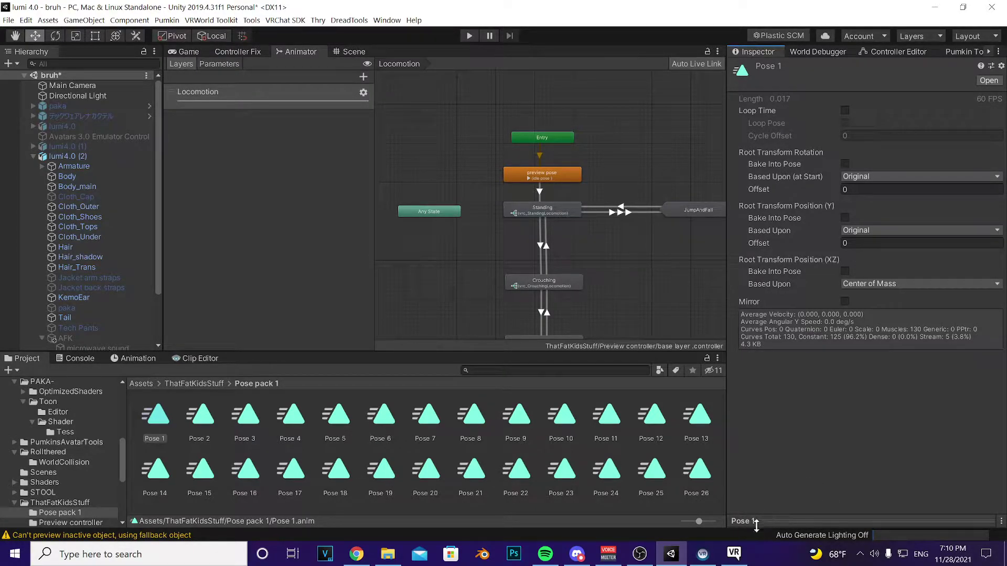
pyautogui.moveTo(775, 521); pyautogui.dragTo(799, 312)
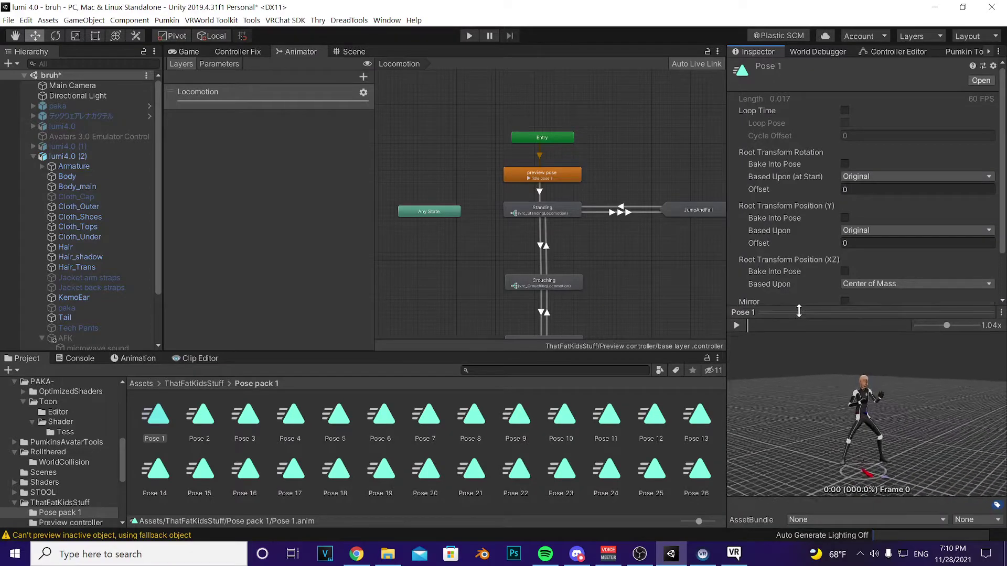
pyautogui.moveTo(829, 401)
pyautogui.mouseDown()
pyautogui.moveTo(849, 388)
pyautogui.moveTo(823, 393)
pyautogui.mouseUp()
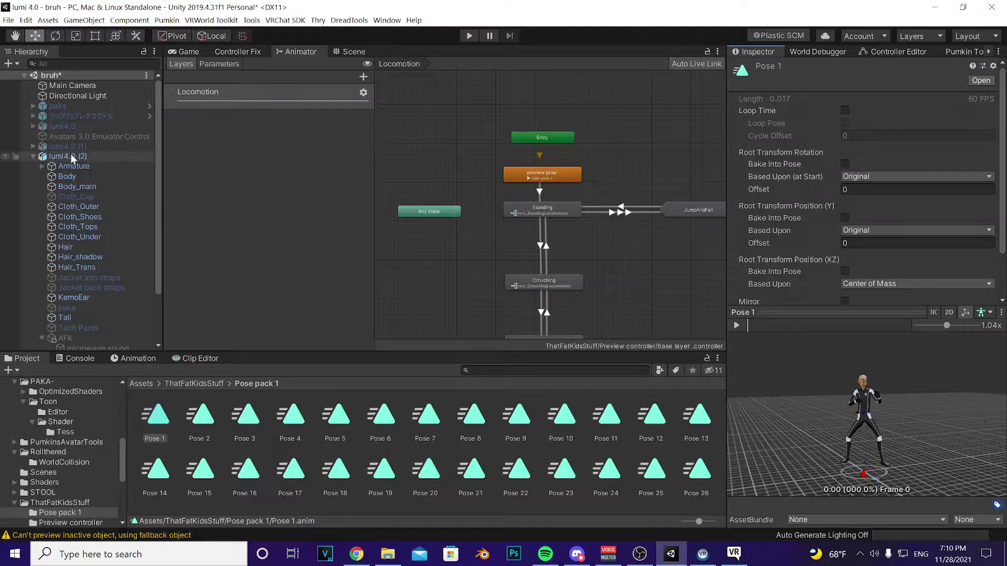
pyautogui.moveTo(74, 158); pyautogui.dragTo(869, 407)
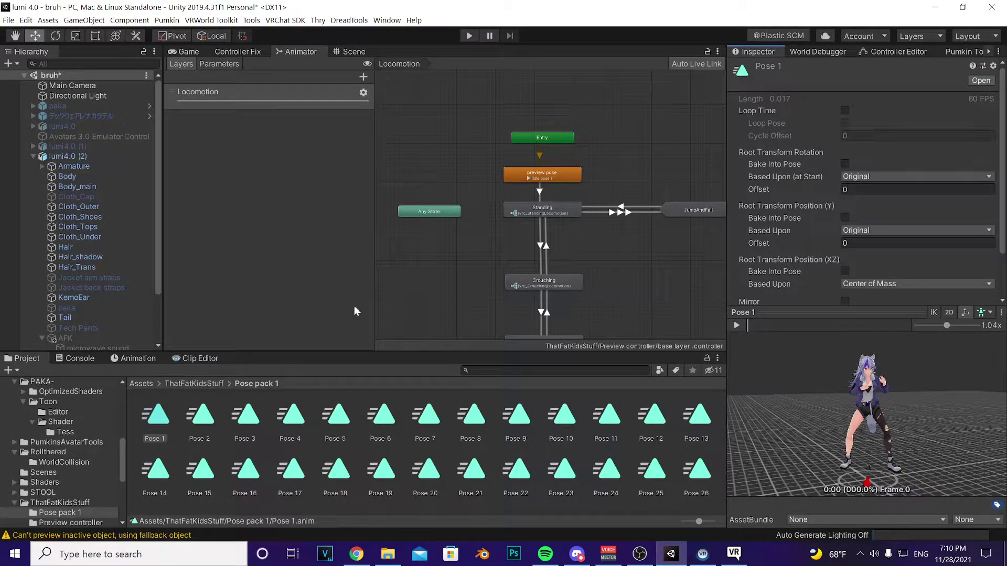
# Step through the clips of Pose pack 1, from Pose 1 to Pose 22, and compare the poses on the avatar
pyautogui.click(167, 427)
pyautogui.press('Right')
pyautogui.press('Right')
pyautogui.press('Right')
pyautogui.press('Right')
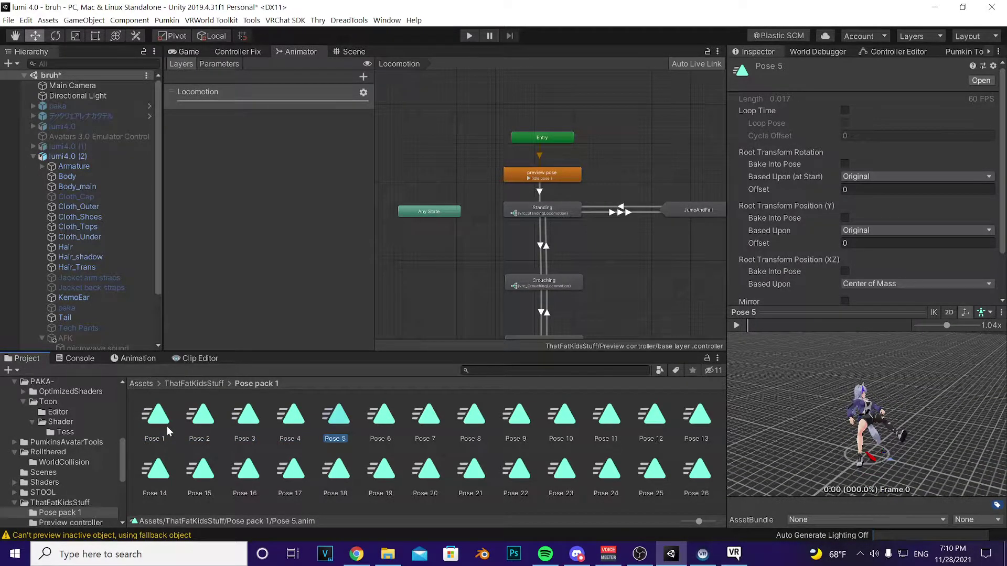
pyautogui.press('Right')
pyautogui.press('Right')
pyautogui.press('Right')
pyautogui.press('Right')
pyautogui.press('Right')
pyautogui.press('Right')
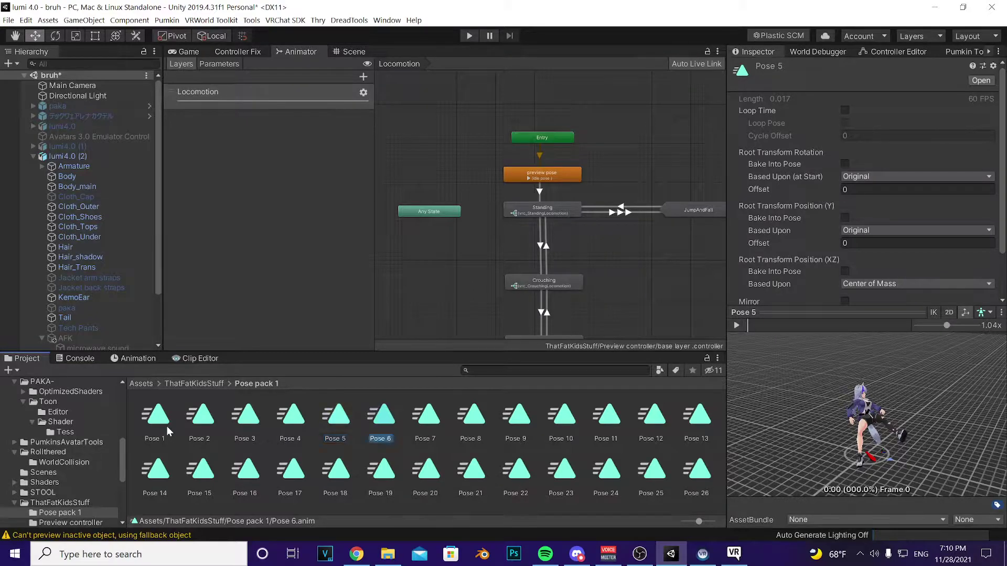
pyautogui.press('Right')
pyautogui.press('Right')
pyautogui.press('Down')
pyautogui.press('Left')
pyautogui.press('Left')
pyautogui.press('Left')
pyautogui.press('Left')
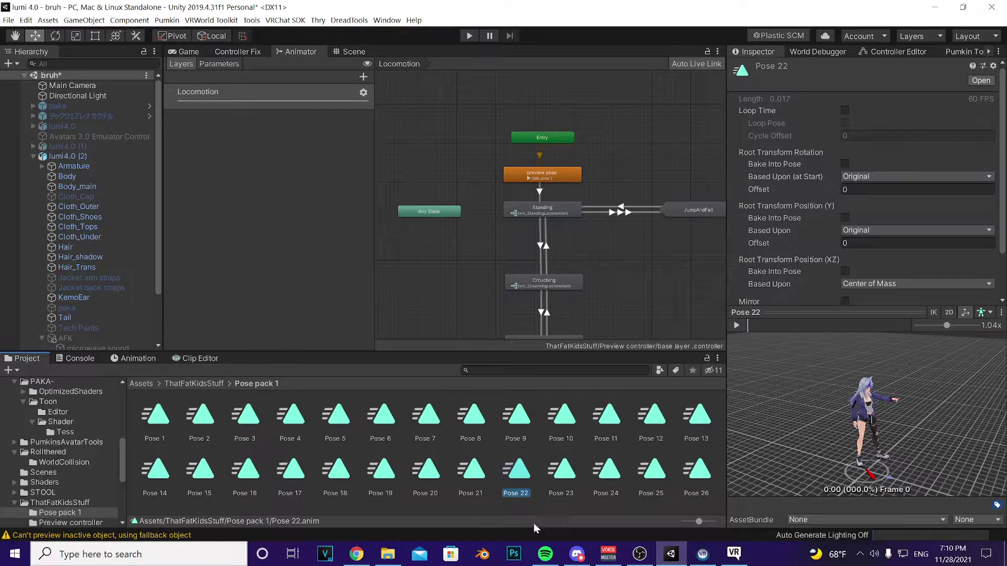
# Inspect the Motion setting of the preview pose state in the Locomotion graph
pyautogui.click(565, 176)
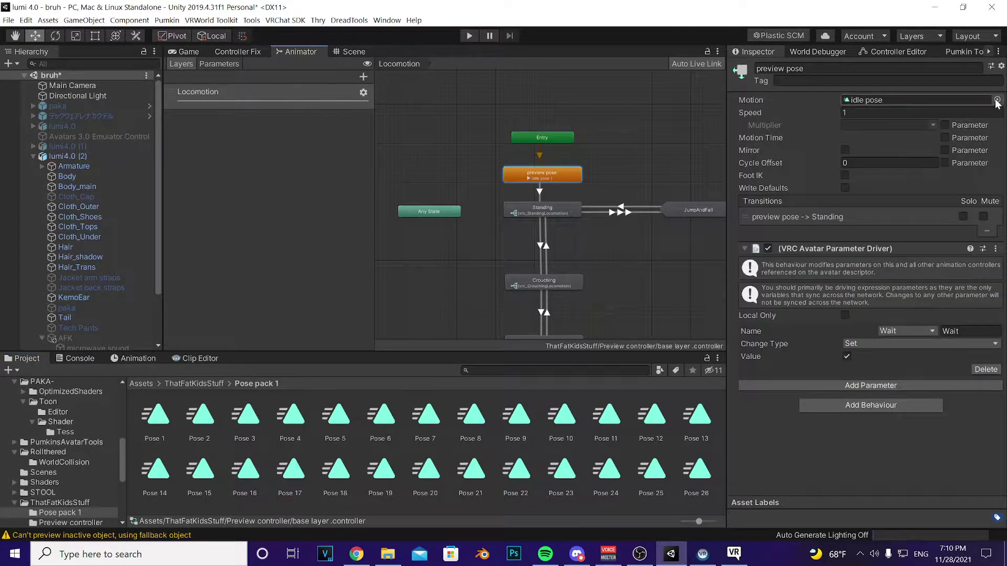
pyautogui.moveTo(564, 488); pyautogui.dragTo(784, 476)
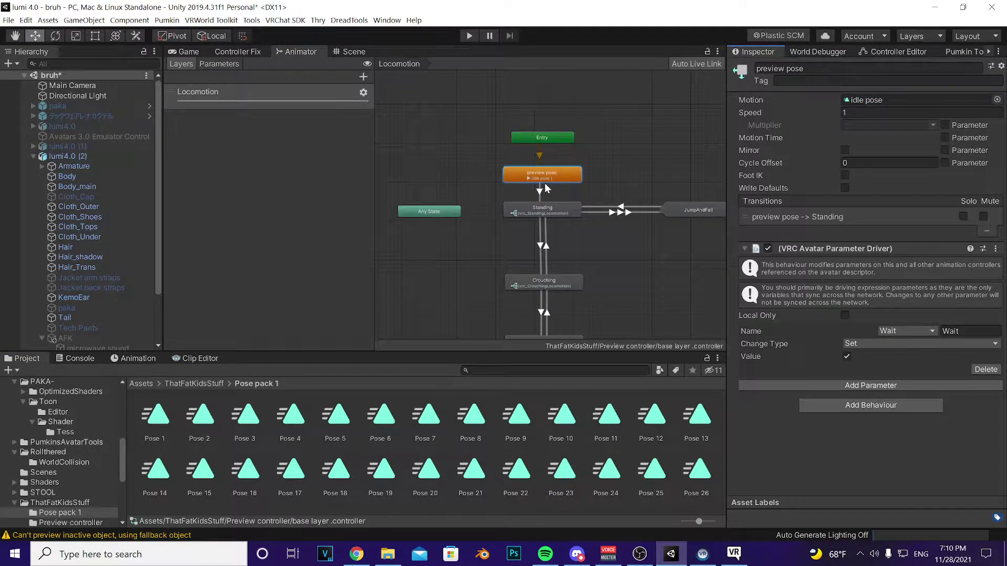
pyautogui.click(433, 139)
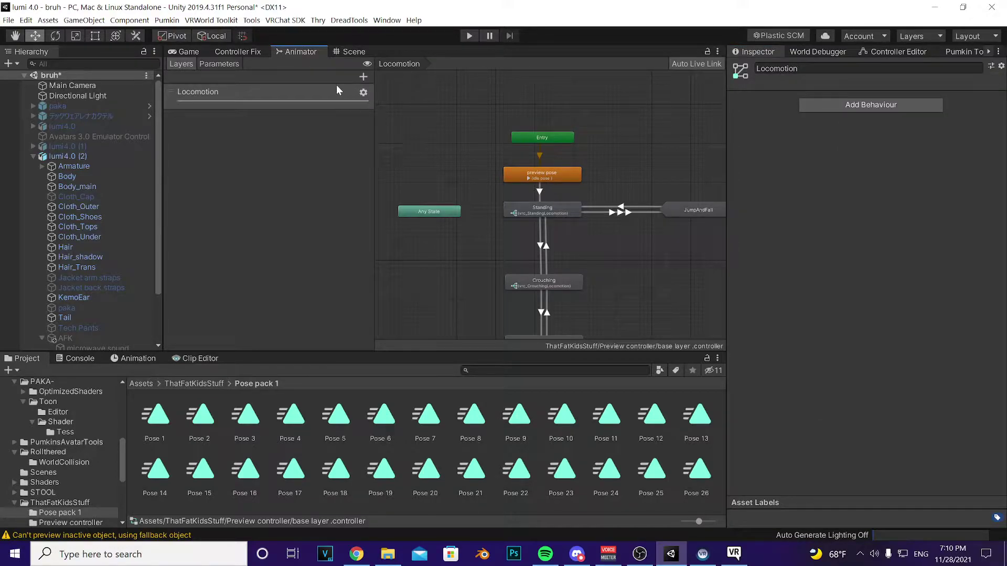
# Examine the Pose 9 clip's keyframed Animator properties and its pose in the clip preview
pyautogui.click(516, 416)
pyautogui.click(137, 359)
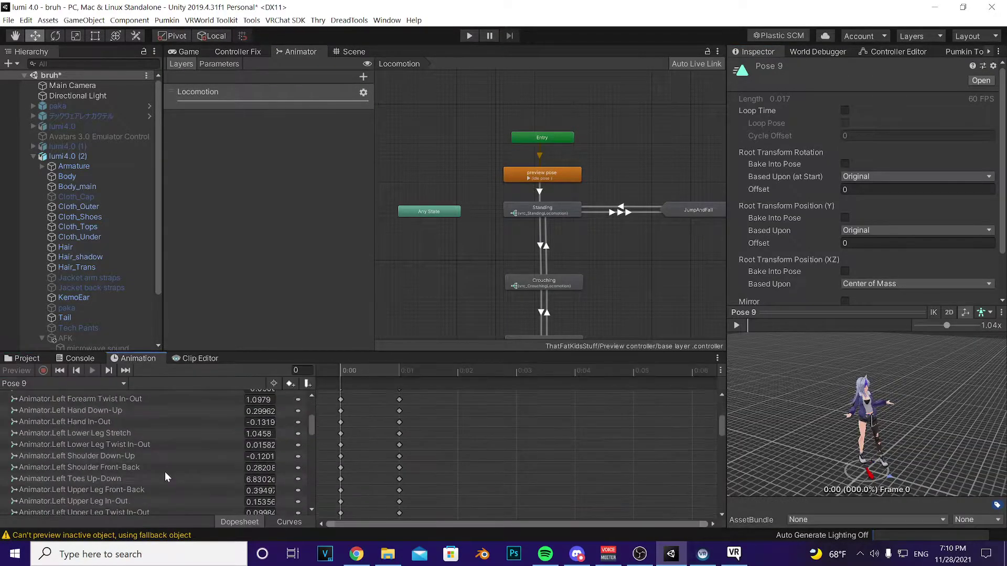
pyautogui.moveTo(311, 444); pyautogui.dragTo(312, 516)
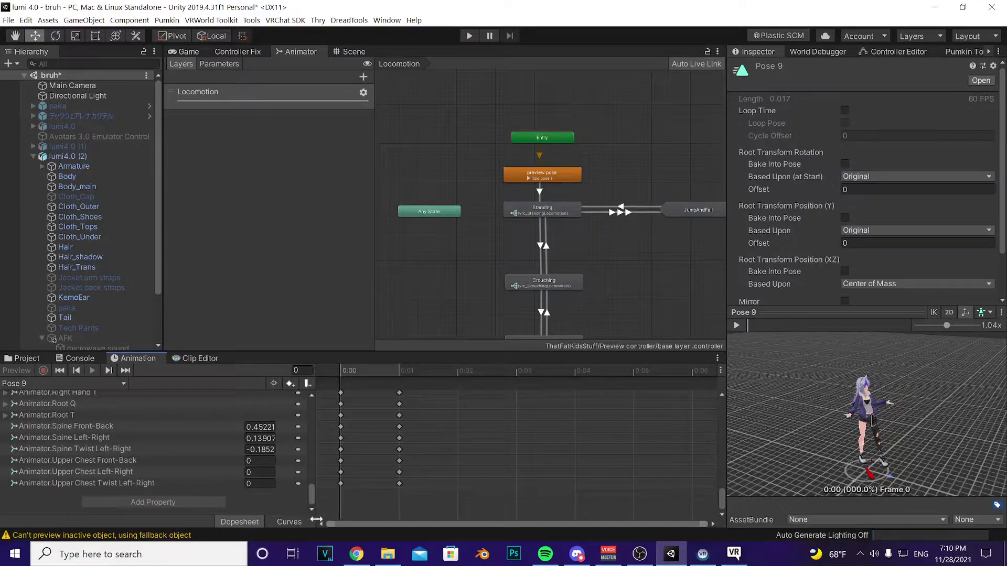
pyautogui.click(26, 359)
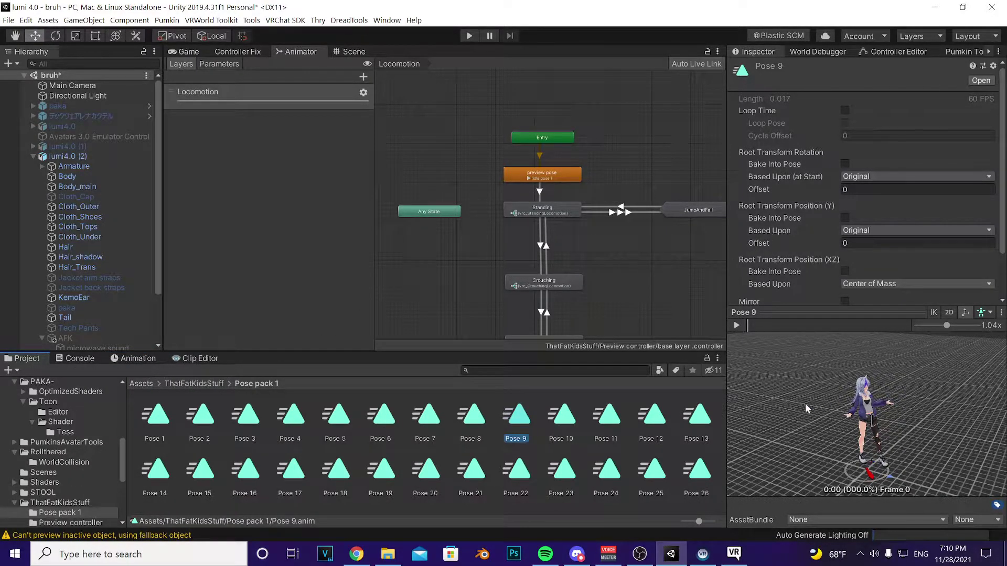
pyautogui.moveTo(841, 412); pyautogui.dragTo(911, 406)
# Collapse lumi4.0 (2) in the hierarchy and check the avatar's clip in the Animation window
pyautogui.click(33, 157)
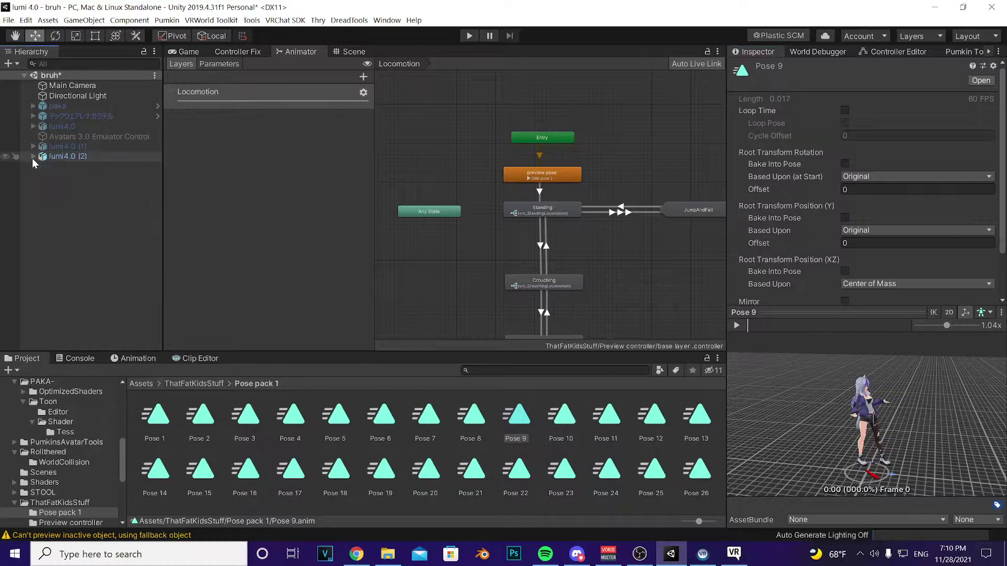
pyautogui.click(73, 156)
pyautogui.click(59, 182)
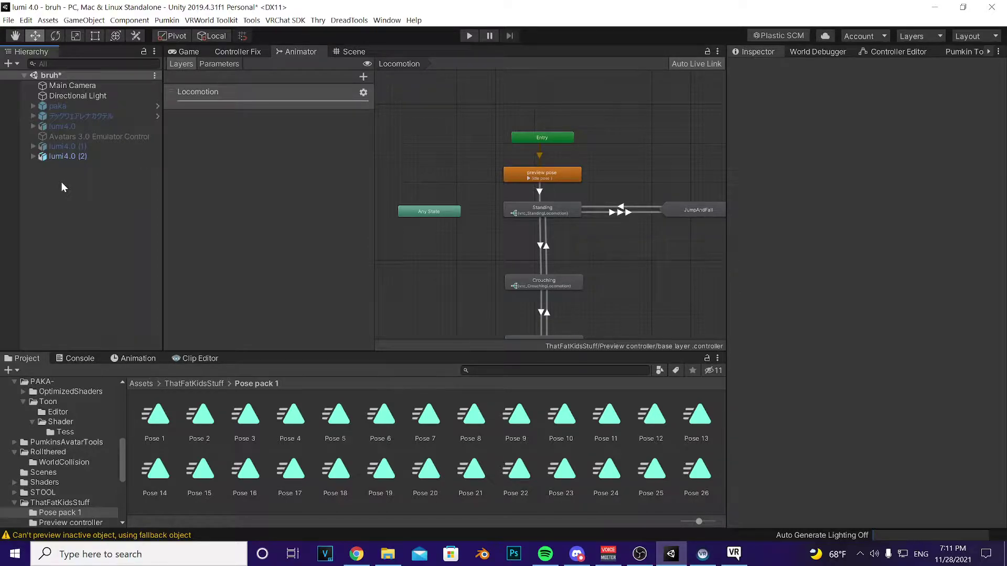
pyautogui.click(93, 155)
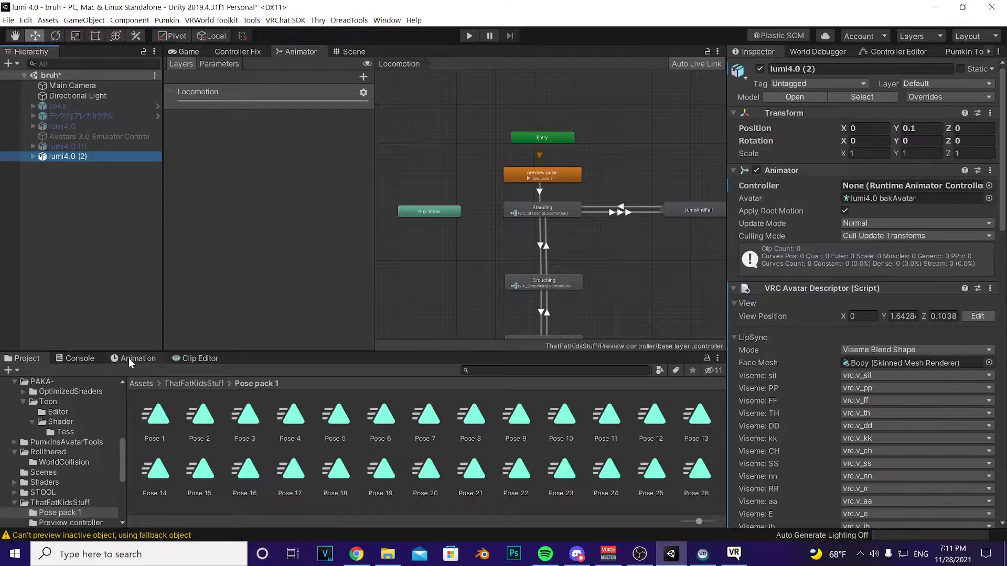
pyautogui.click(129, 358)
pyautogui.click(25, 358)
# Apply the preview pose state's idle pose clip to lumi4.0 (2) and open it in the Animation window
pyautogui.click(542, 177)
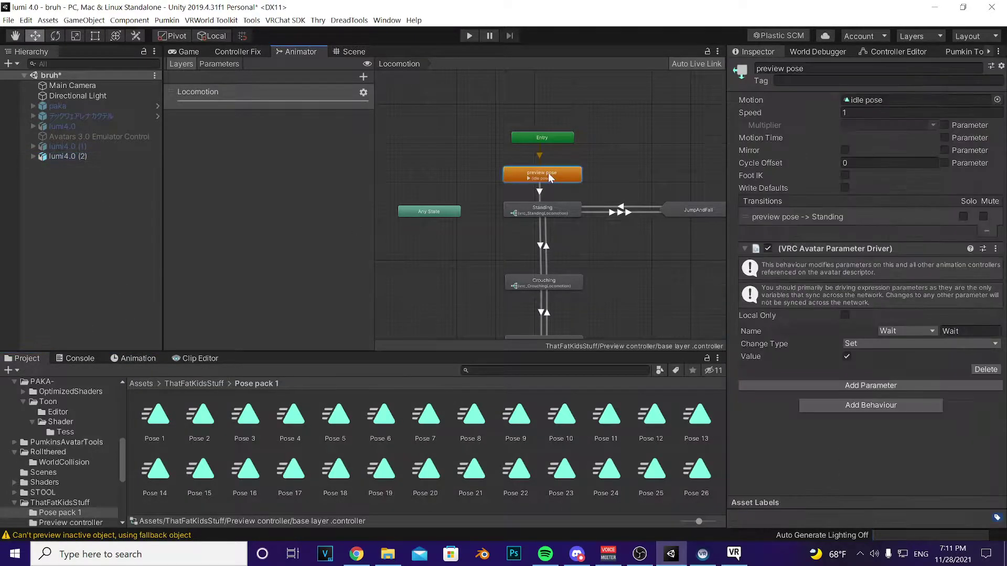
pyautogui.click(873, 101)
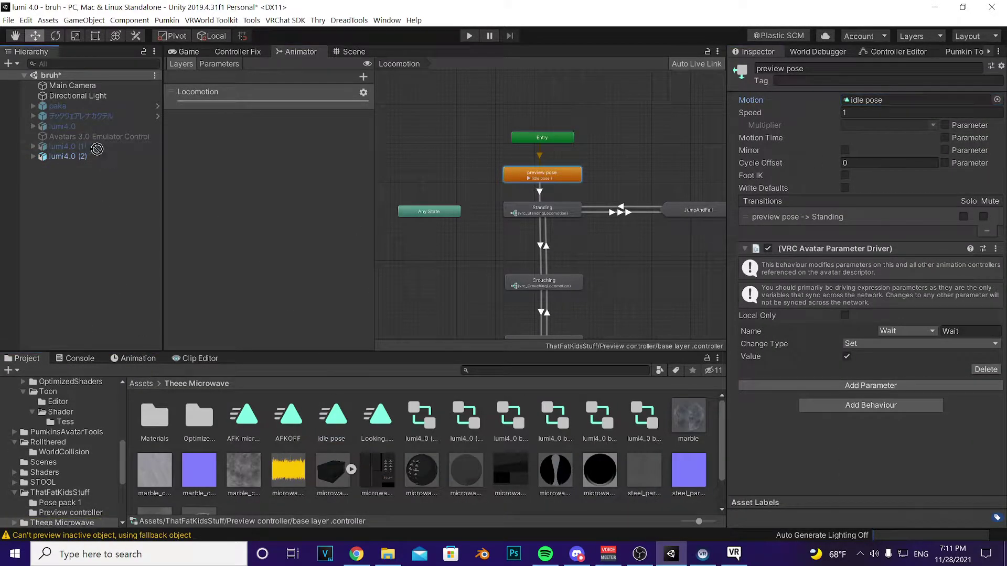
pyautogui.click(74, 157)
pyautogui.click(137, 359)
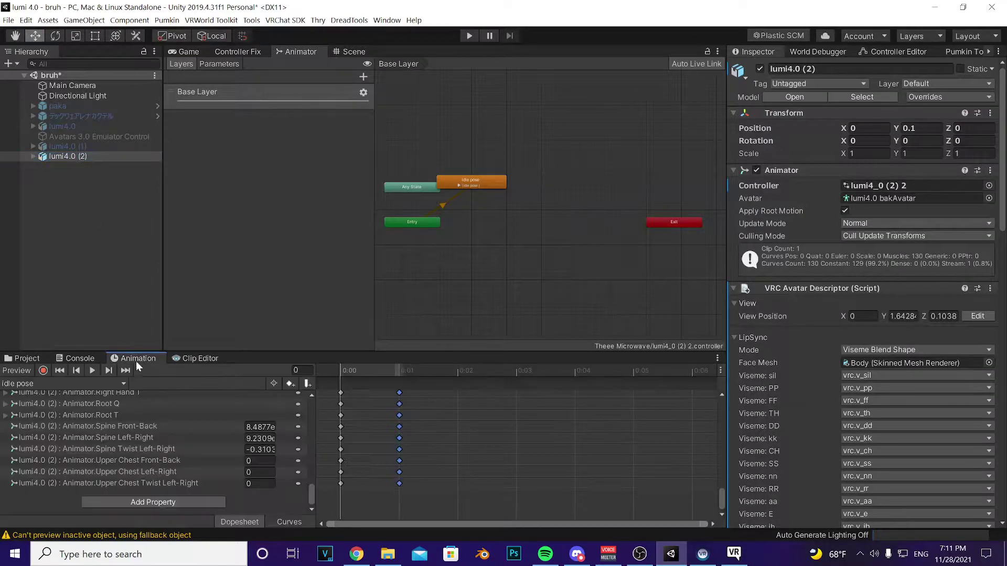
# Play the idle pose clip in the Scene view and examine the avatar's pose up close
pyautogui.click(353, 52)
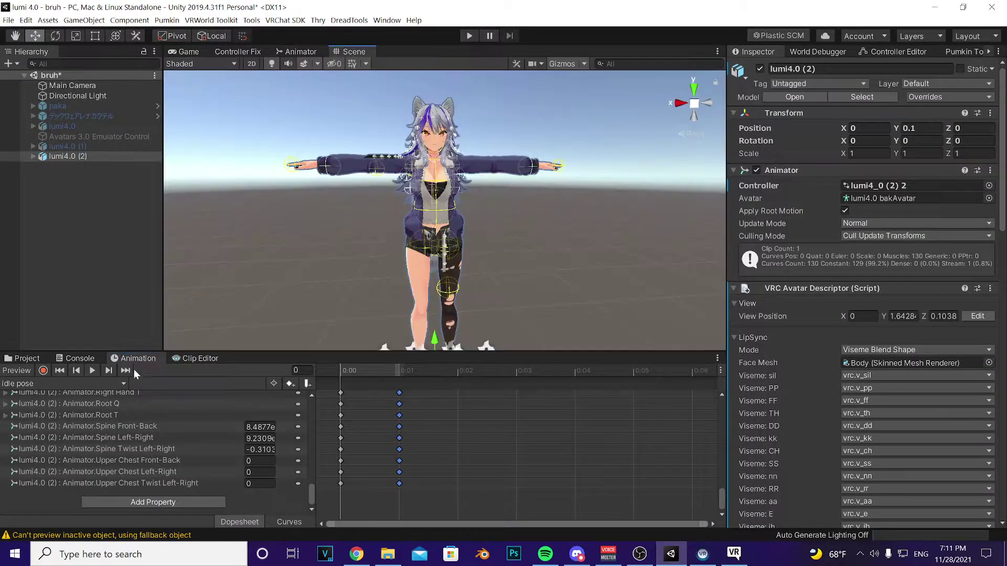
pyautogui.click(93, 370)
pyautogui.scroll(8, 445, 254)
pyautogui.moveTo(464, 256)
pyautogui.mouseDown(button='middle')
pyautogui.moveTo(447, 254)
pyautogui.moveTo(503, 247)
pyautogui.moveTo(465, 254)
pyautogui.mouseUp(button='middle')
pyautogui.scroll(-4, 428, 255)
pyautogui.scroll(-4, 471, 253)
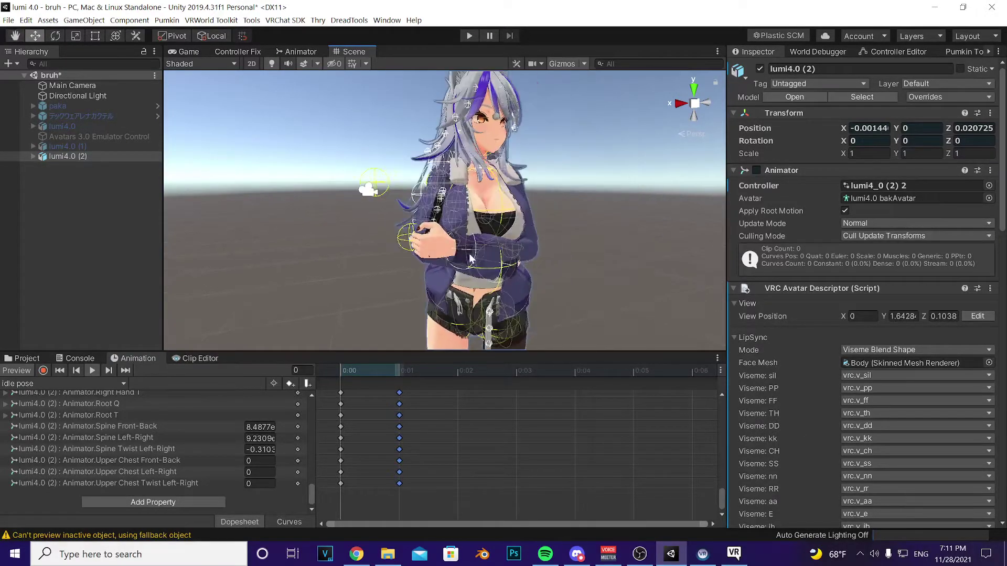
pyautogui.moveTo(471, 254); pyautogui.dragTo(459, 241, button='right')
pyautogui.moveTo(441, 235); pyautogui.dragTo(420, 253, button='middle')
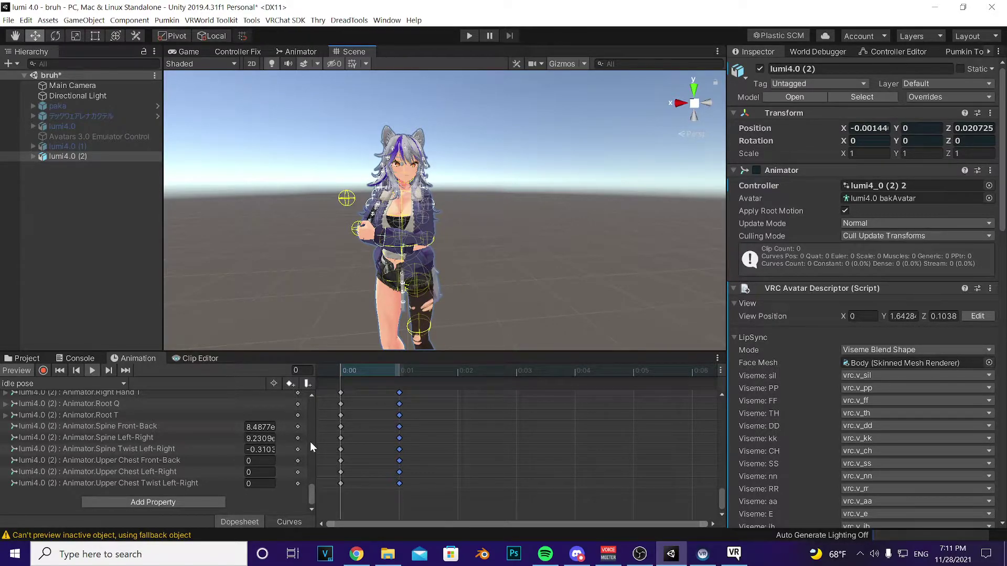
# Widen the idle pose clip's property list and set Left Hand In-Out to 0.05 at frame 0
pyautogui.moveTo(314, 442); pyautogui.dragTo(365, 443)
pyautogui.scroll(5, 269, 458)
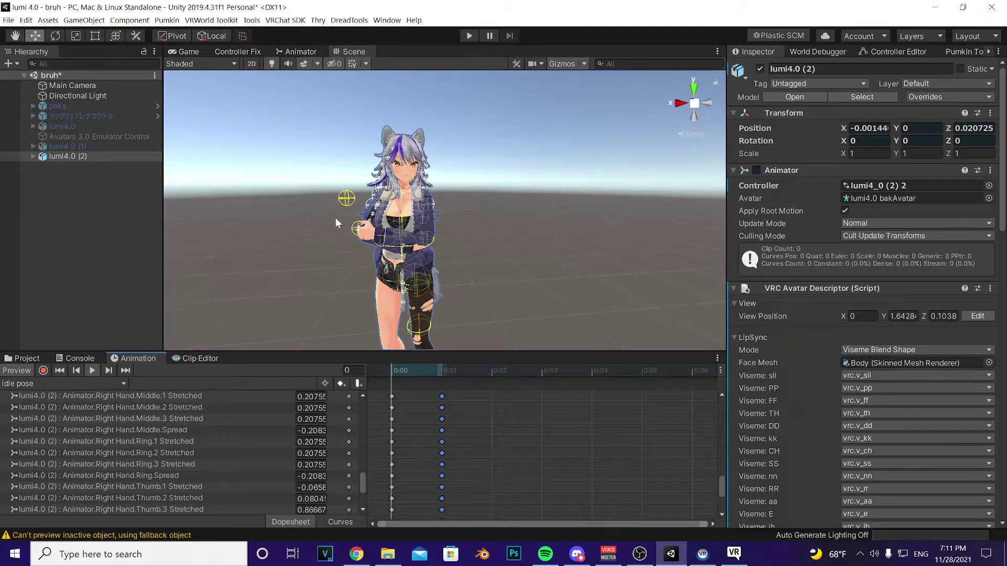
pyautogui.scroll(3, 234, 439)
pyautogui.scroll(10, 234, 440)
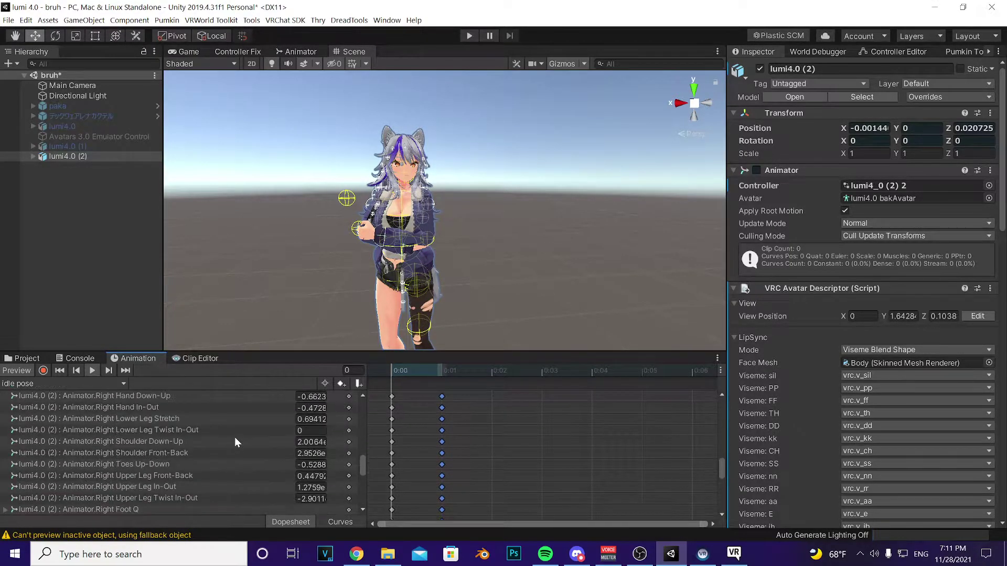
pyautogui.scroll(10, 191, 439)
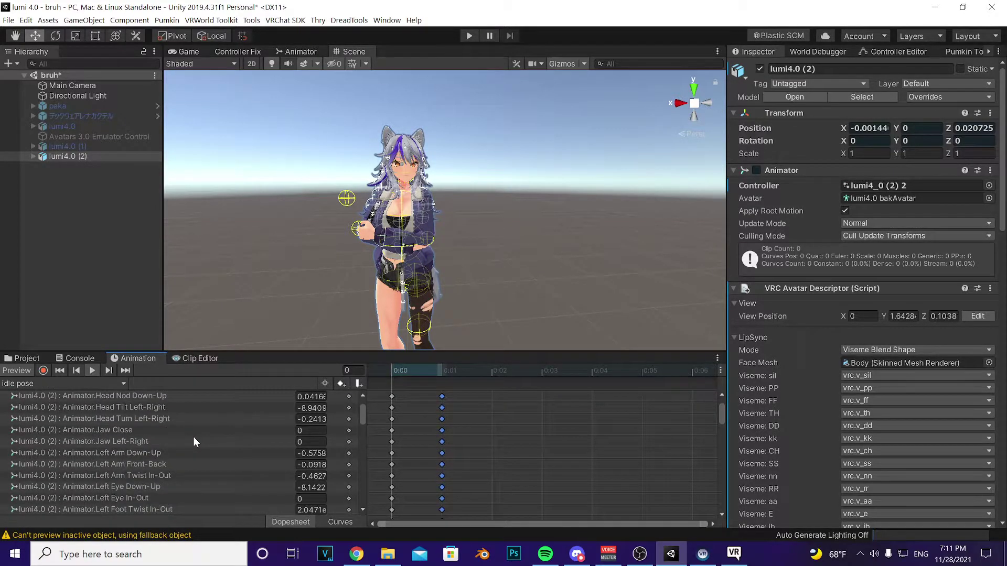
pyautogui.scroll(-4, 194, 442)
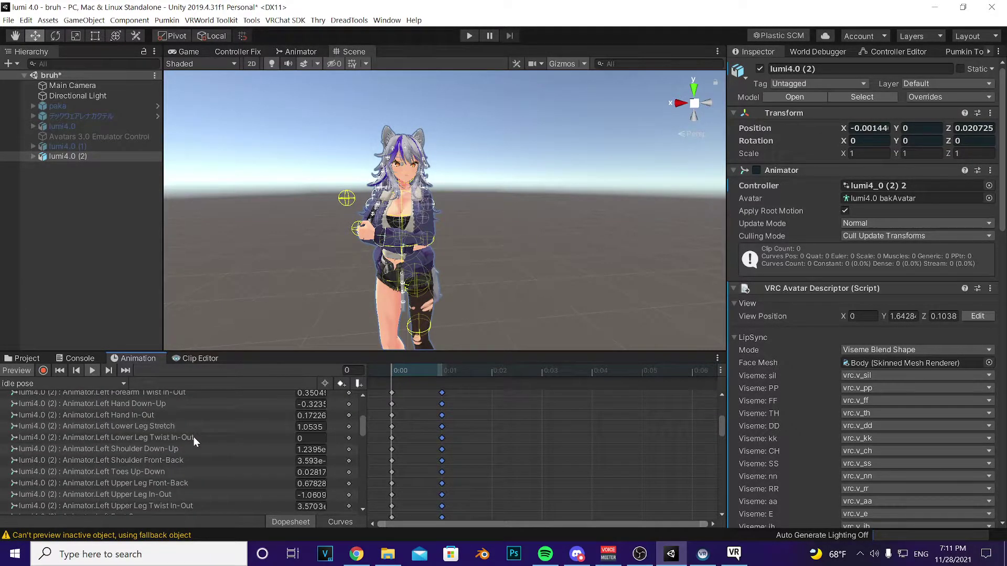
pyautogui.scroll(1, 194, 432)
pyautogui.moveTo(291, 454)
pyautogui.mouseDown()
pyautogui.moveTo(276, 452)
pyautogui.moveTo(284, 444)
pyautogui.mouseUp()
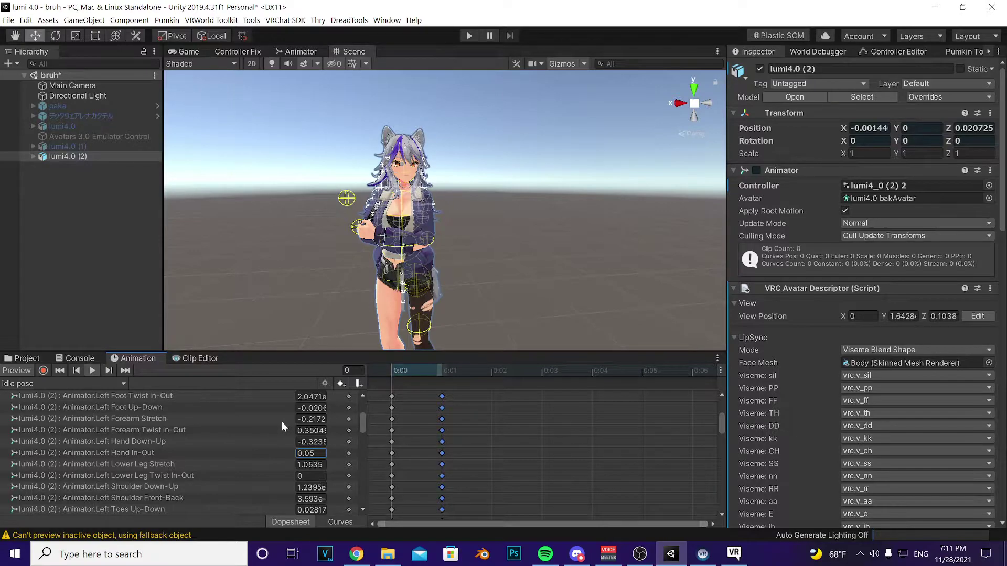
# Set the idle pose's Right Arm Down-Up to -0.34, Right Arm Front-Back to -0.05 and Right Arm Twist In-Out to -0.61
pyautogui.scroll(-6, 282, 464)
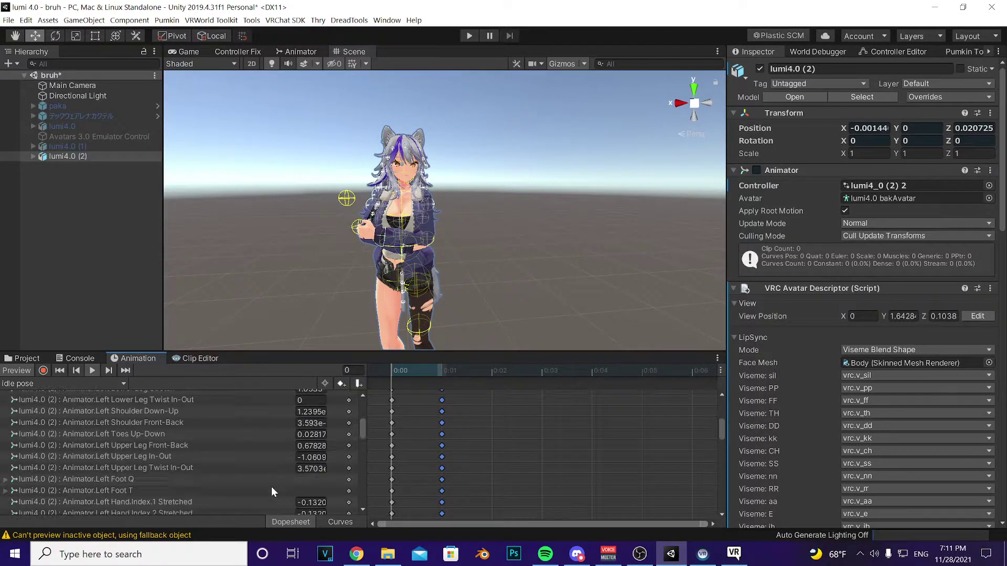
pyautogui.scroll(-5, 266, 479)
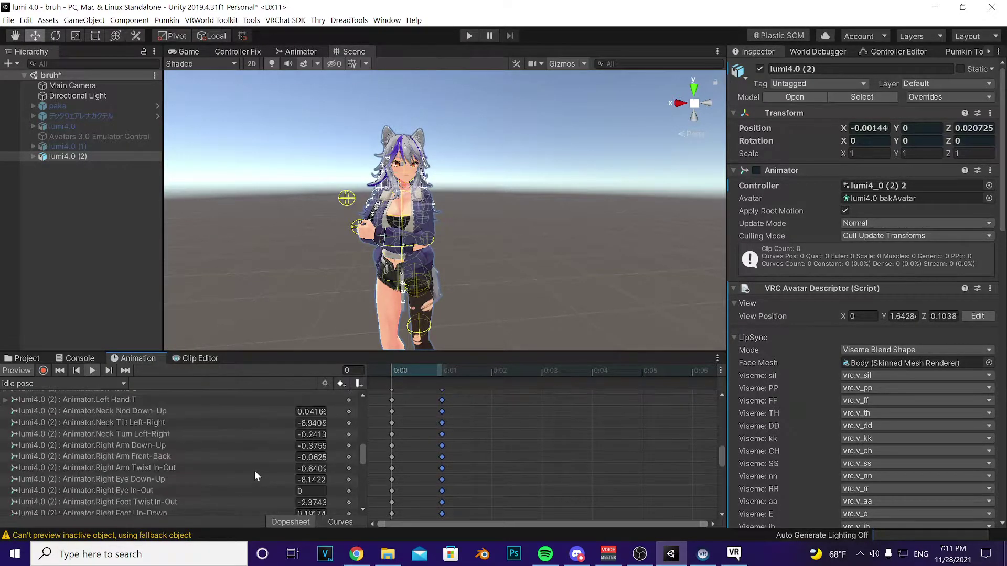
pyautogui.moveTo(287, 455); pyautogui.dragTo(276, 451)
pyautogui.moveTo(472, 252); pyautogui.dragTo(443, 248, button='right')
pyautogui.moveTo(442, 248); pyautogui.dragTo(413, 254, button='middle')
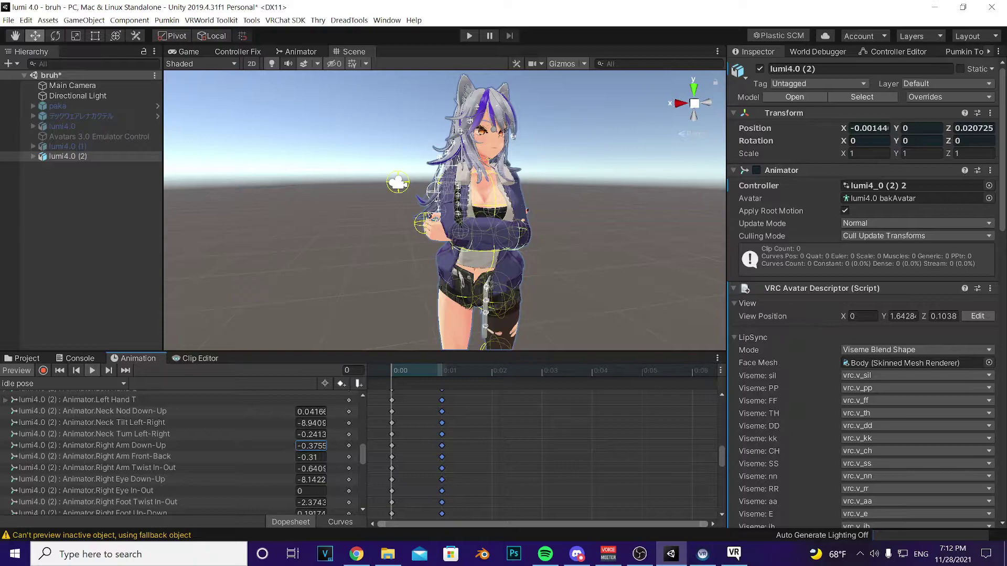
pyautogui.moveTo(294, 447)
pyautogui.mouseDown()
pyautogui.moveTo(285, 446)
pyautogui.moveTo(296, 457)
pyautogui.mouseUp()
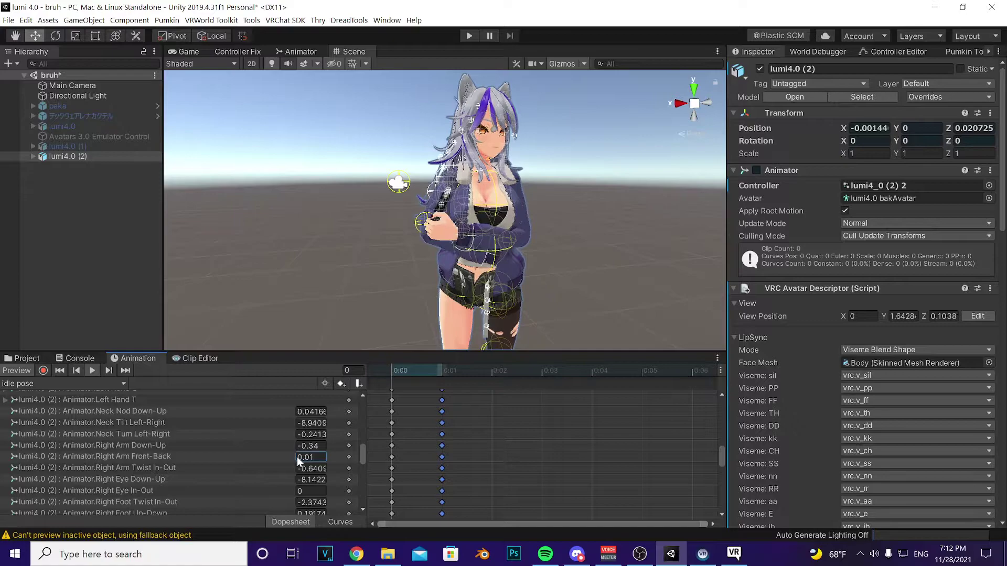
pyautogui.moveTo(294, 466); pyautogui.dragTo(290, 467)
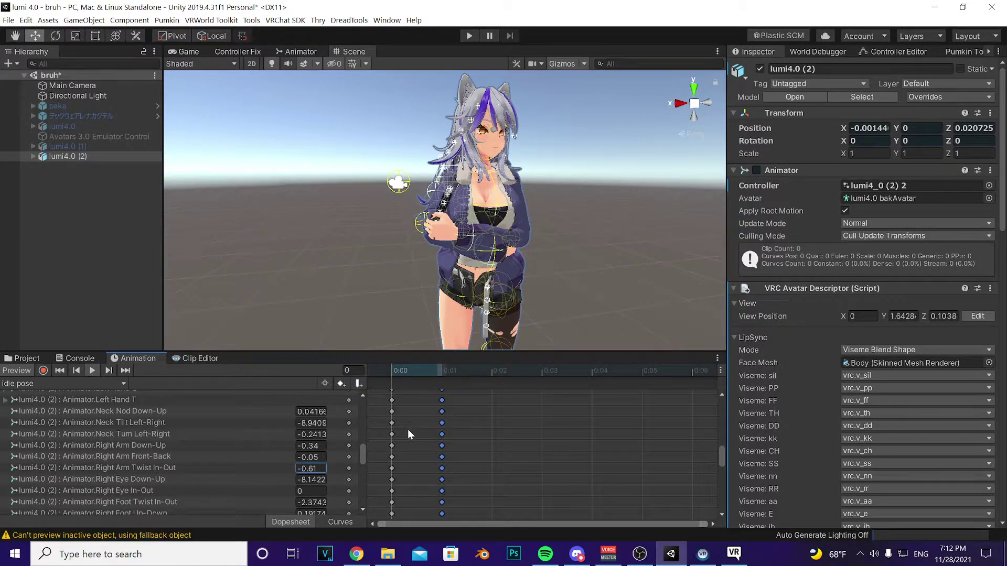
pyautogui.moveTo(363, 456)
pyautogui.mouseDown()
pyautogui.moveTo(356, 439)
pyautogui.moveTo(359, 450)
pyautogui.mouseUp()
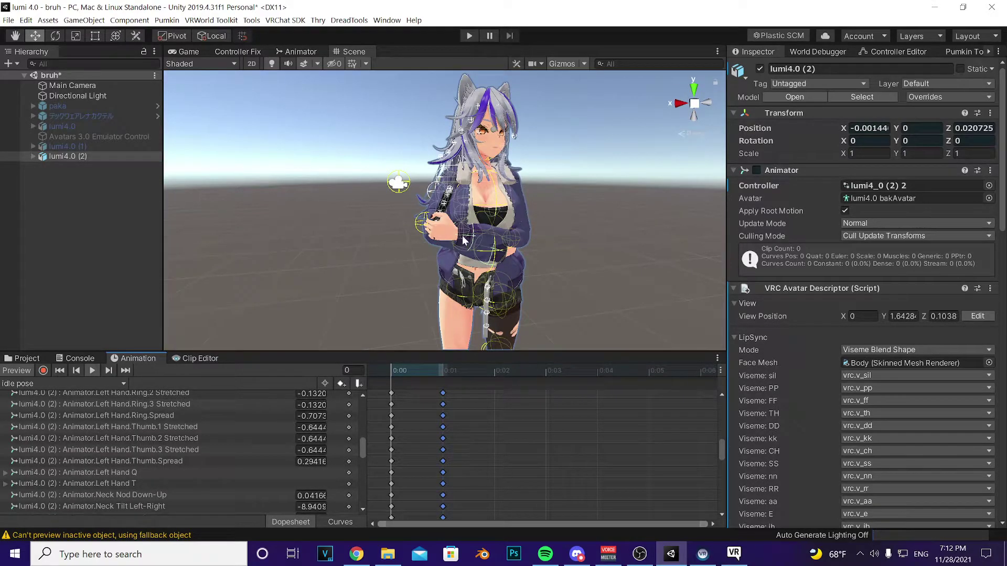
pyautogui.scroll(2, 406, 410)
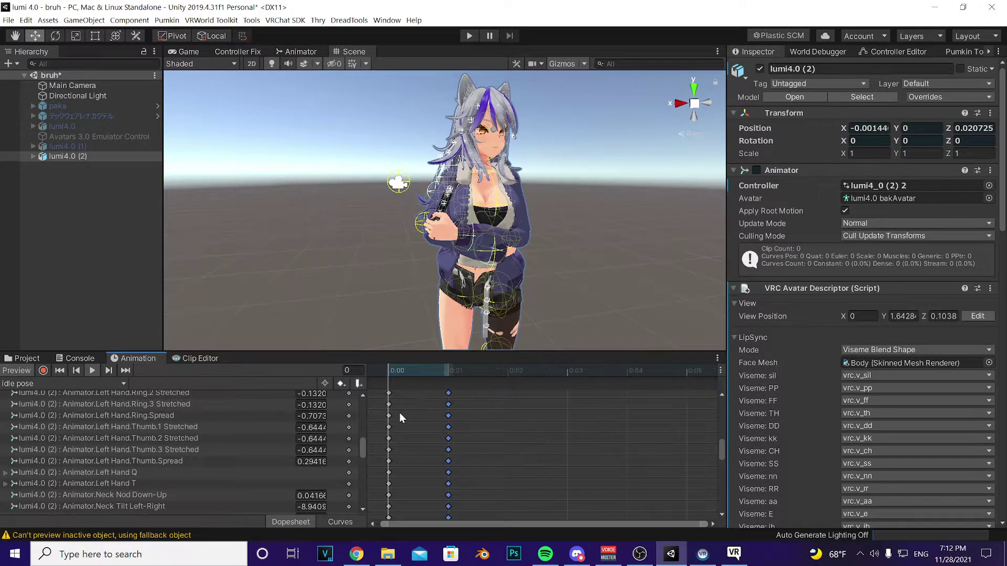
pyautogui.moveTo(720, 451); pyautogui.dragTo(720, 404)
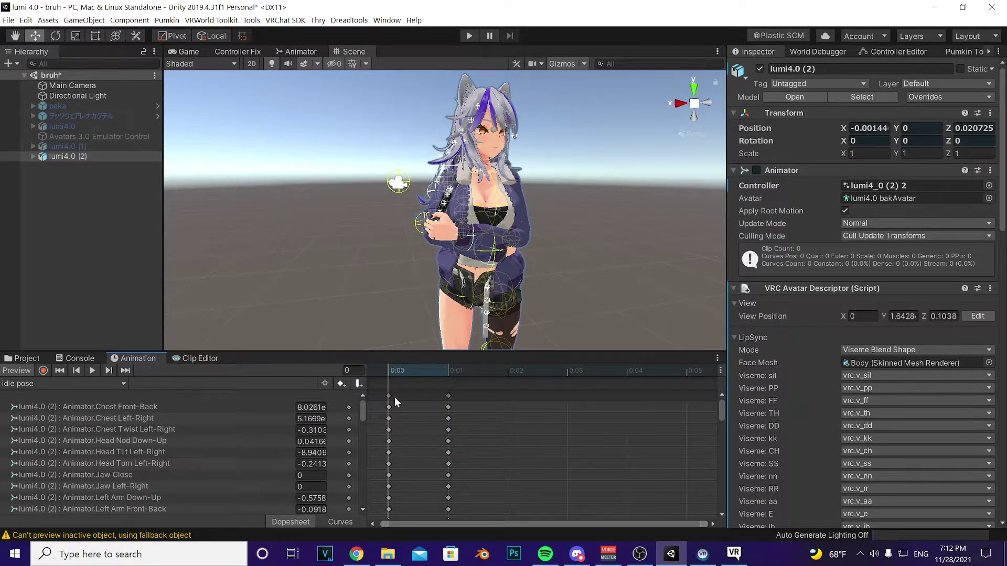
pyautogui.click(386, 20)
pyautogui.moveTo(467, 186)
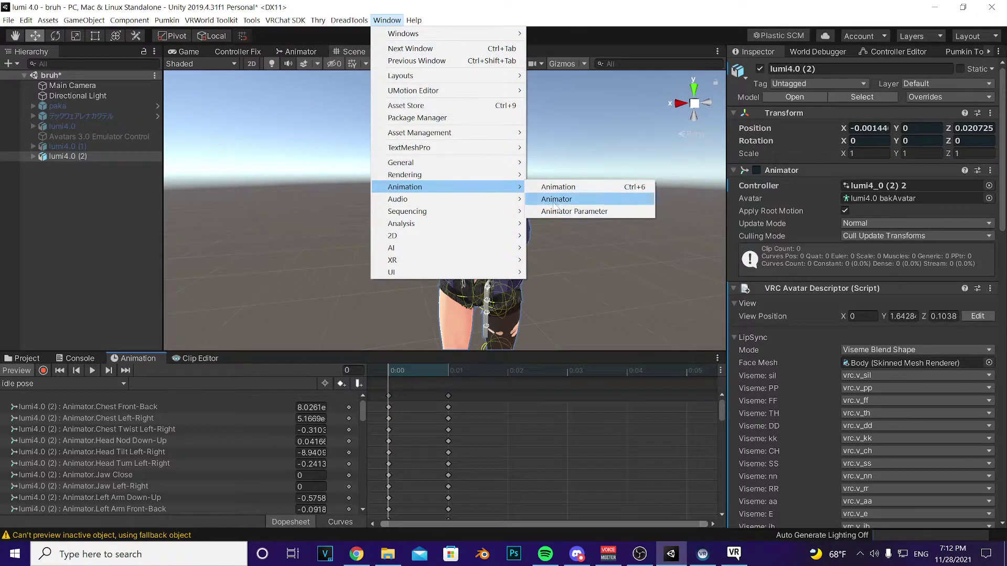
pyautogui.click(418, 418)
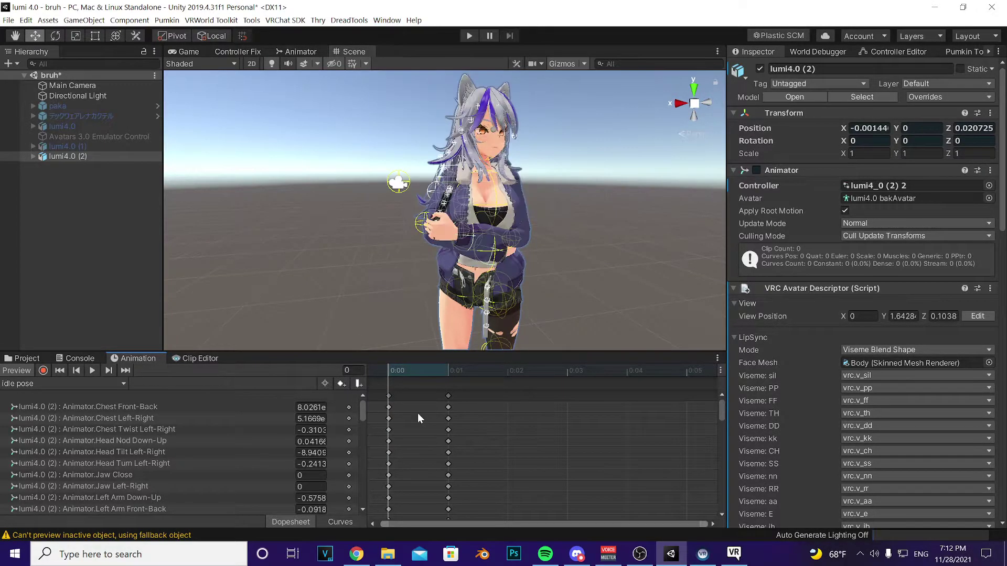
# Delete all of the idle pose clip's keyframes at frame 1
pyautogui.click(388, 395)
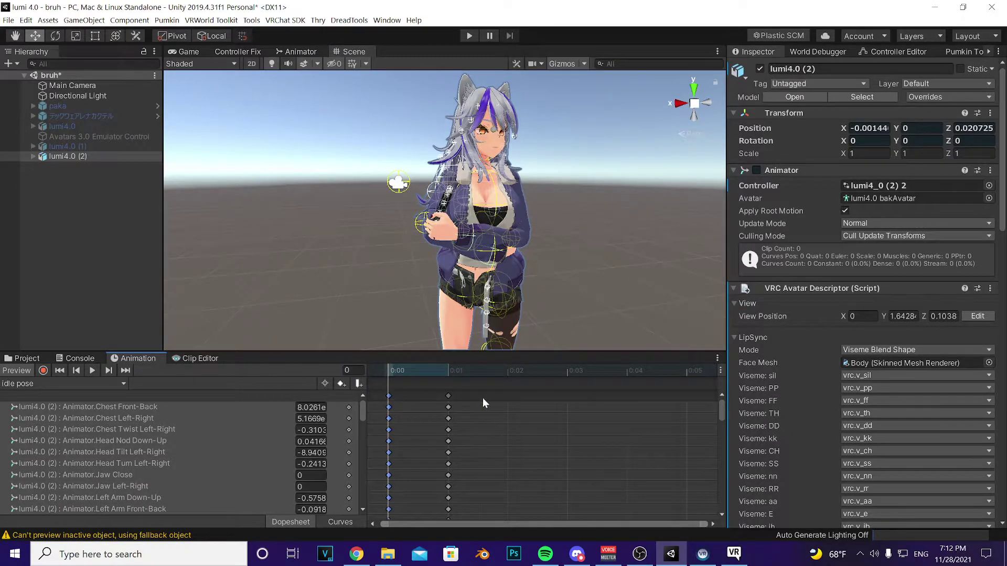
pyautogui.click(448, 396)
pyautogui.rightClick(447, 399)
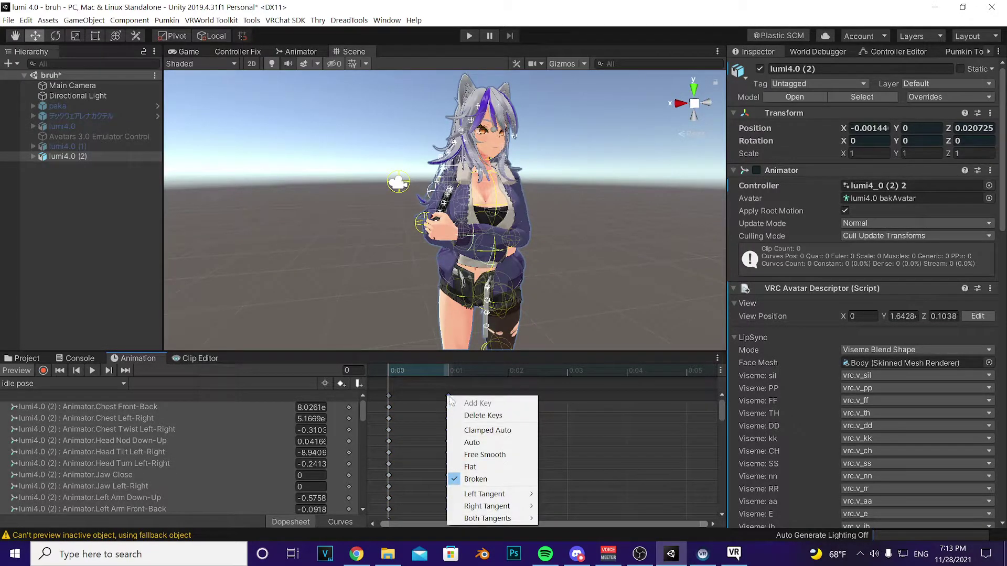
pyautogui.click(477, 414)
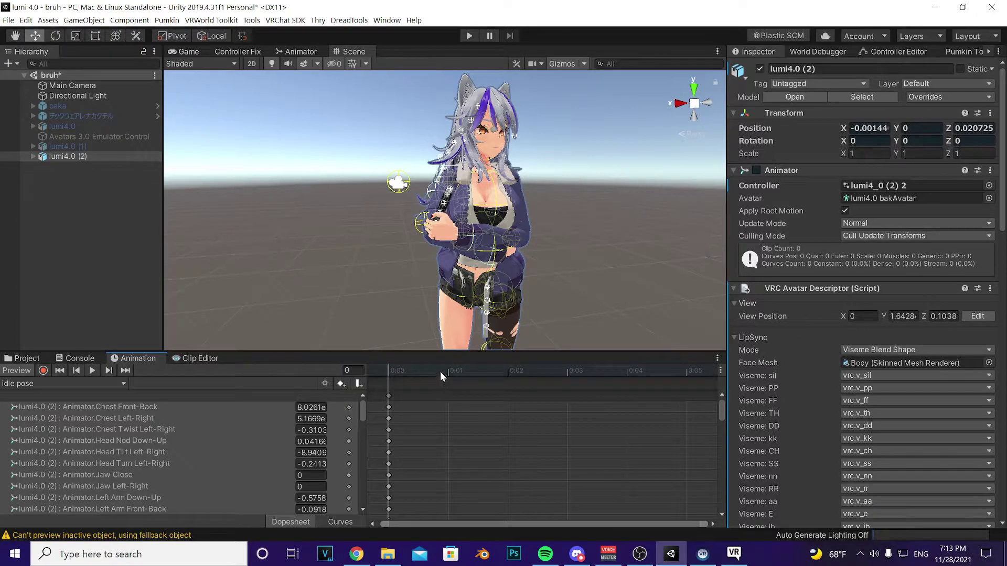
# Key every idle pose property again at frame 1 so it matches the pose at frame 0
pyautogui.moveTo(437, 373)
pyautogui.mouseDown()
pyautogui.moveTo(414, 370)
pyautogui.moveTo(427, 369)
pyautogui.mouseUp()
pyautogui.press('k')
pyautogui.click(413, 367)
pyautogui.click(389, 396)
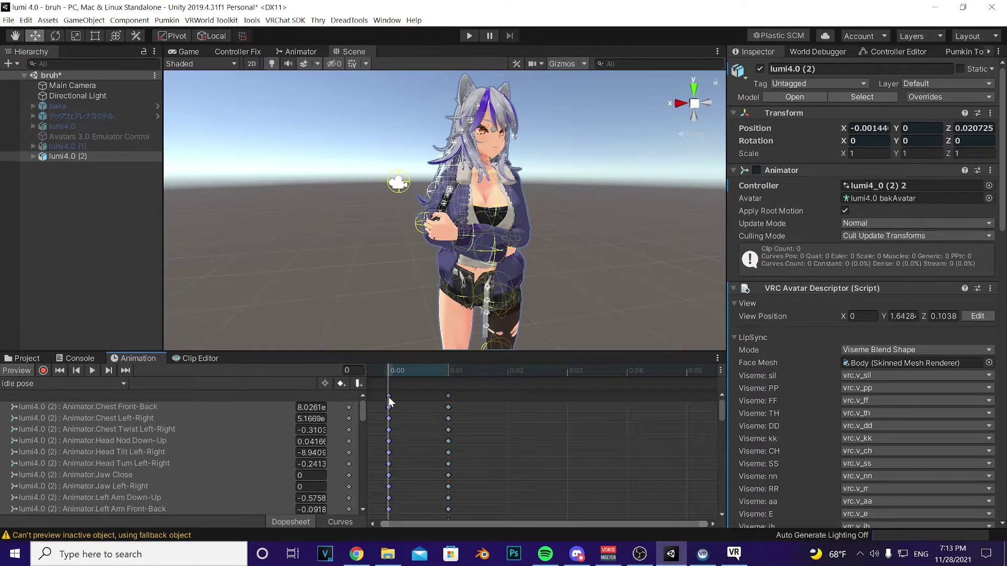
pyautogui.click(448, 396)
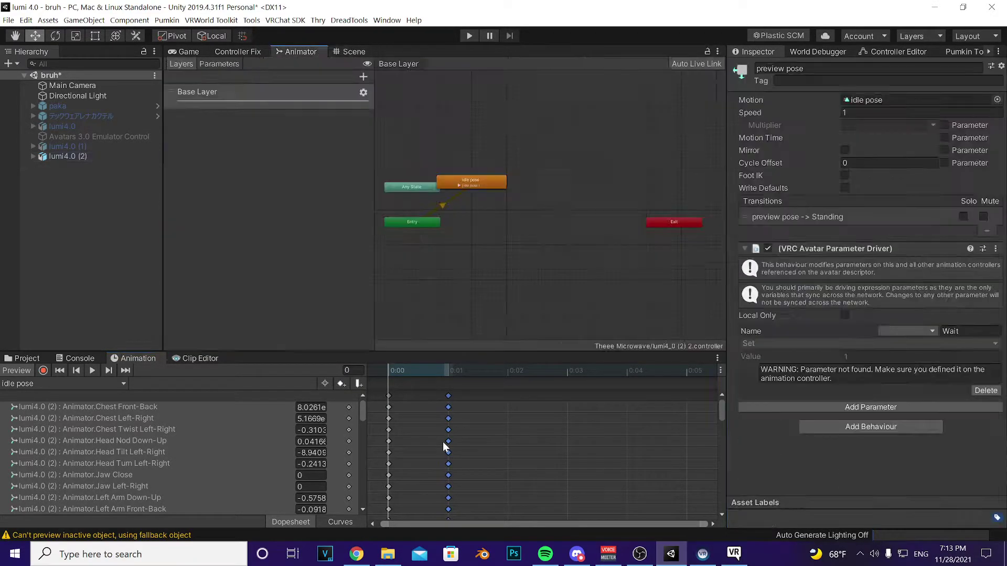
# Select the lumi4.0 (2) avatar, switch to VRChat and preview the SDK: lumi4.0 (1) avatar
pyautogui.click(123, 156)
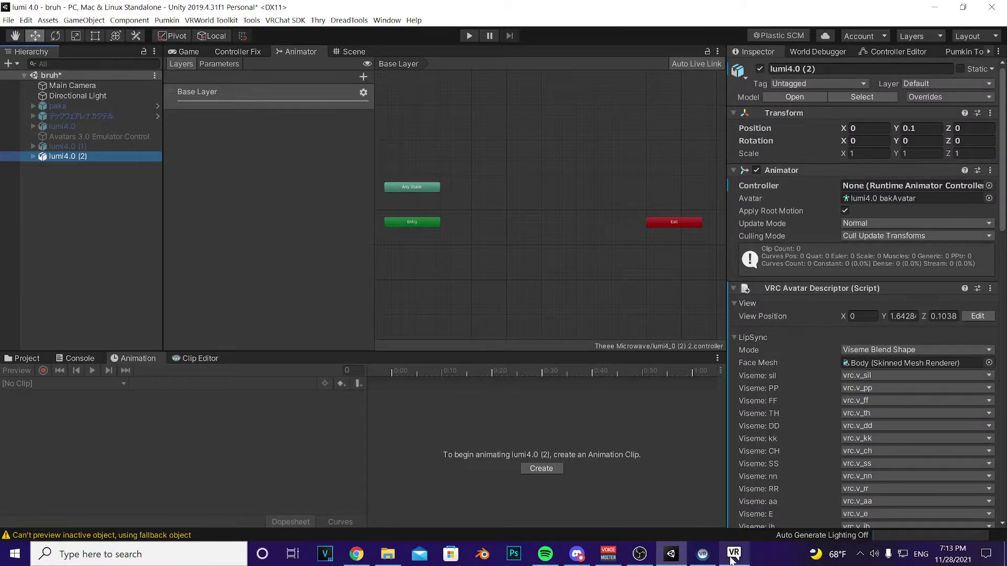
pyautogui.moveTo(733, 560)
pyautogui.click(736, 523)
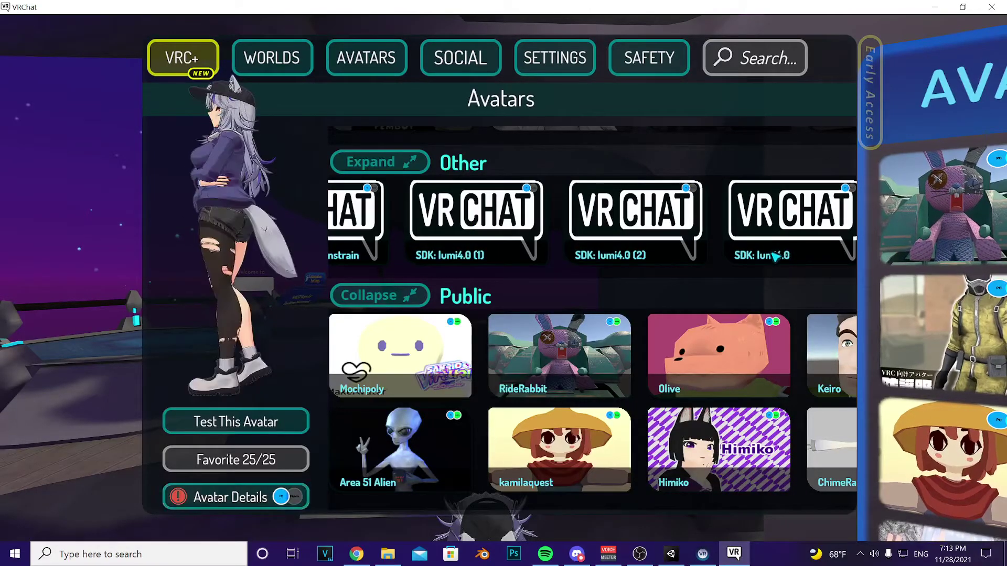
pyautogui.click(460, 217)
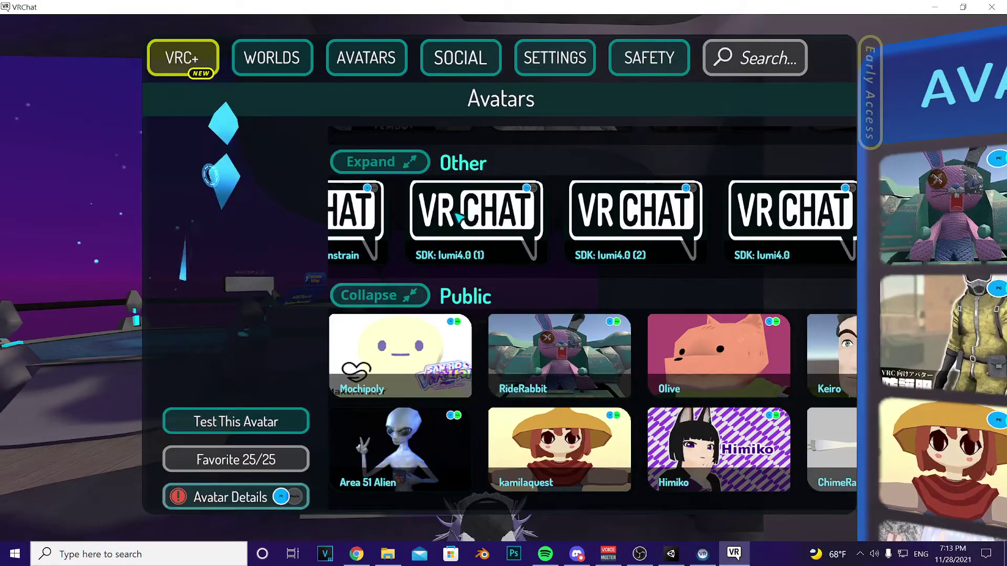
pyautogui.press('Escape')
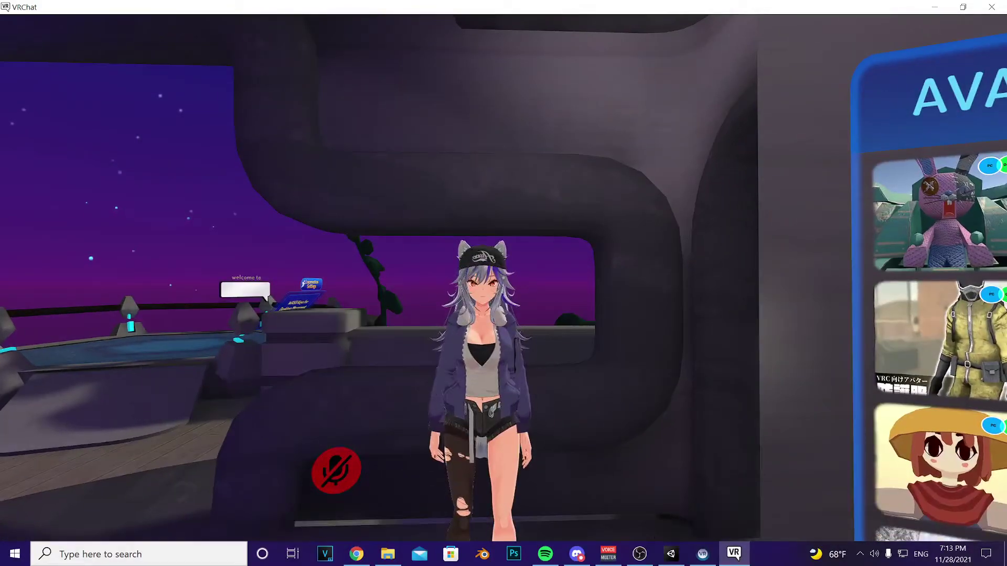
pyautogui.press('Escape')
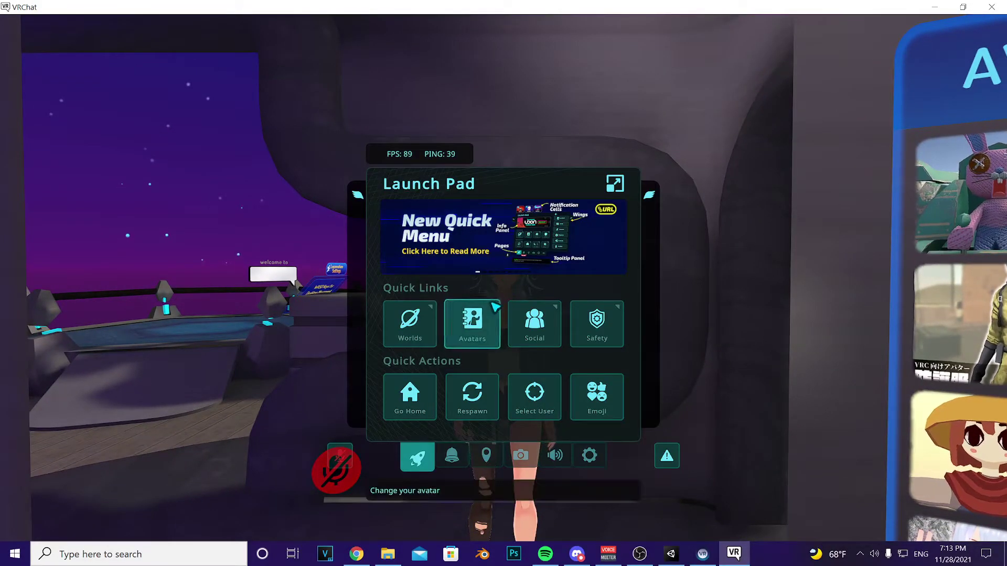
# Change into the uploaded SDK: lumi4.0 test avatar and check its preview pose in the avatar list
pyautogui.click(487, 335)
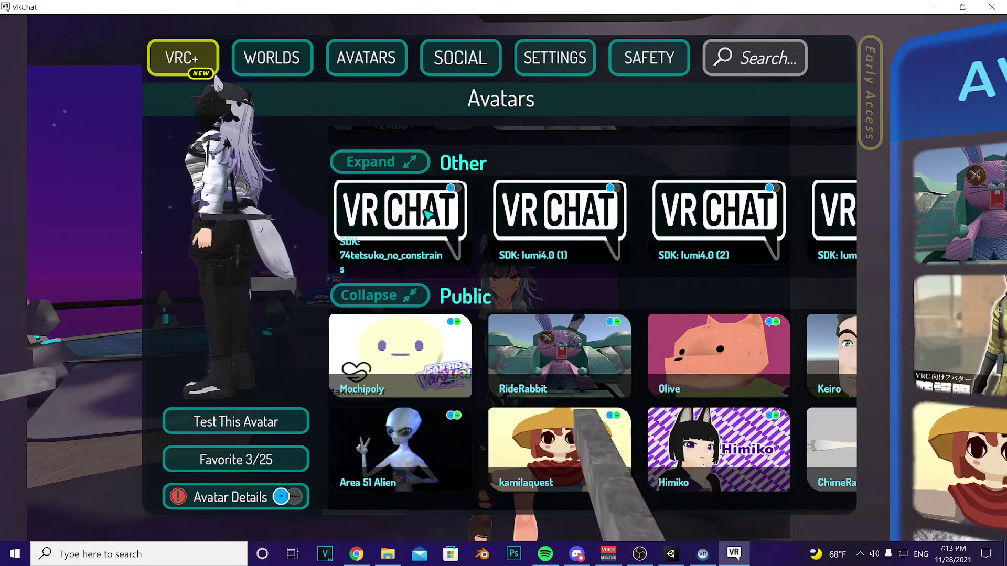
pyautogui.scroll(-2, 580, 210)
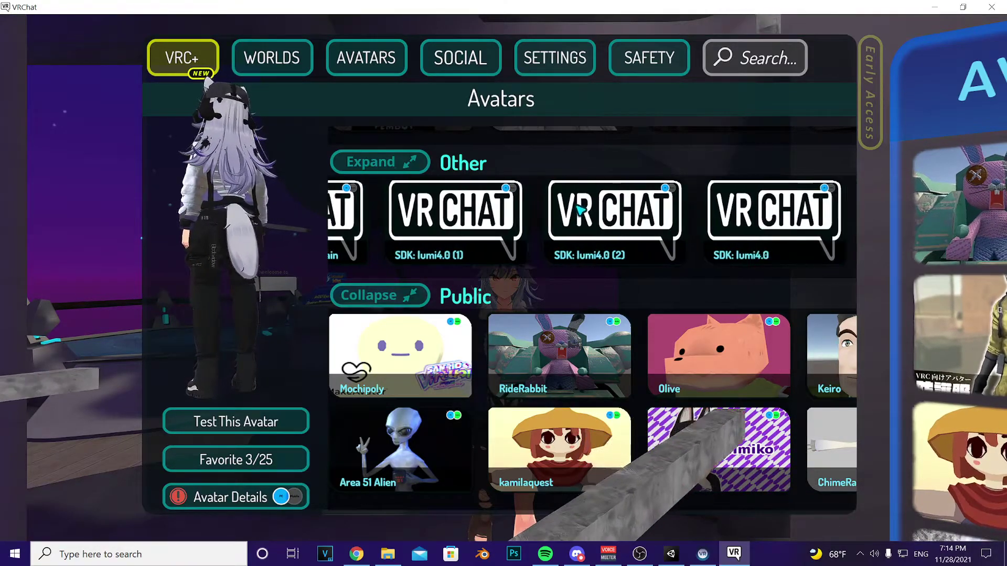
pyautogui.click(778, 238)
pyautogui.click(252, 423)
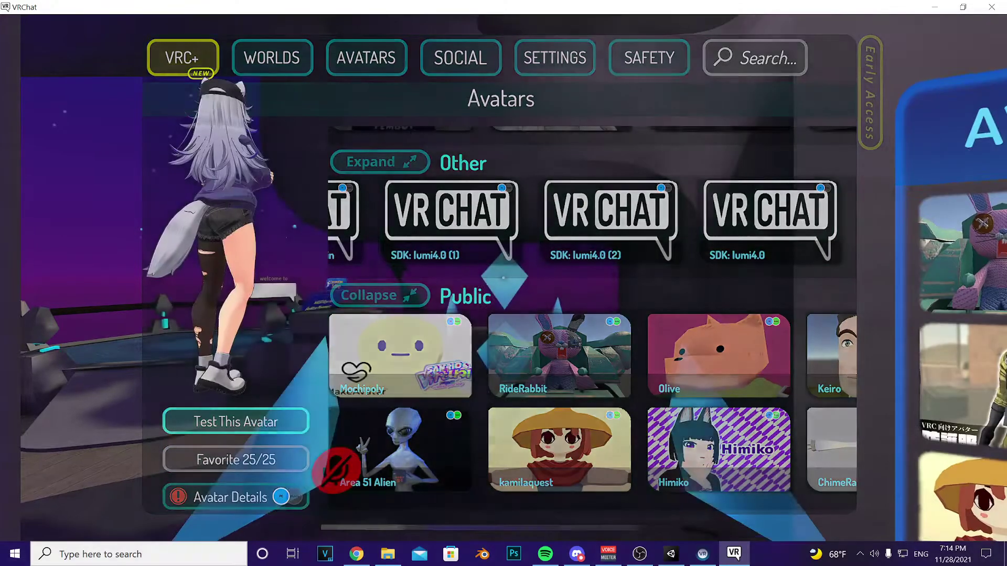
pyautogui.press('Escape')
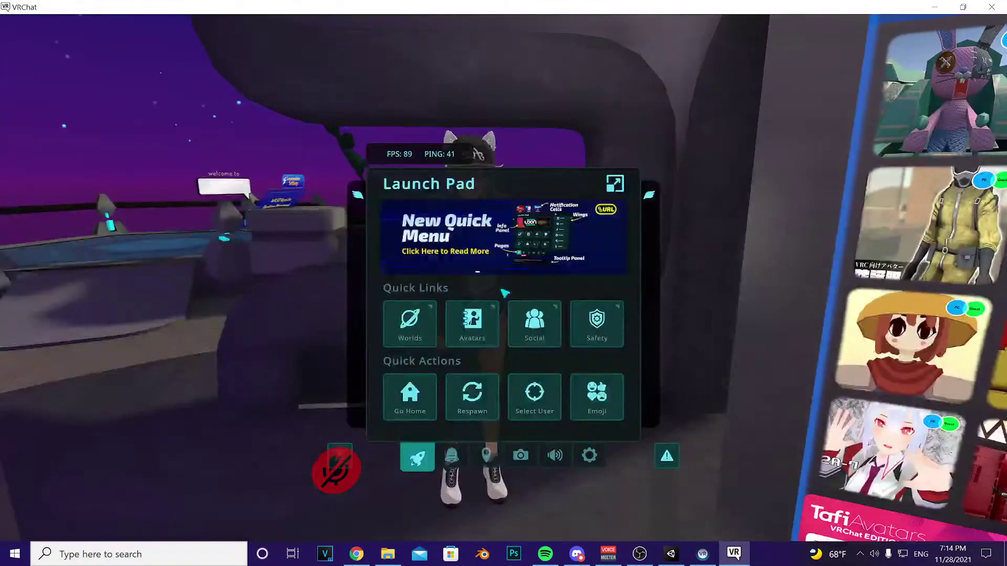
pyautogui.click(475, 317)
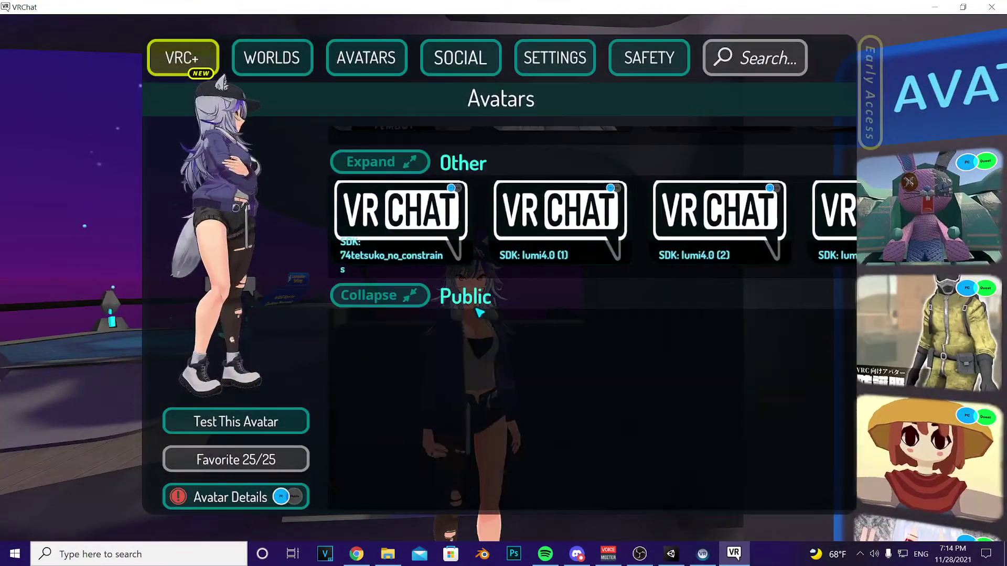
pyautogui.press('Escape')
# Use the avatar's expression options to switch its clothing to No outer wear
pyautogui.press('r')
pyautogui.click(592, 369)
pyautogui.click(586, 378)
pyautogui.click(602, 370)
pyautogui.click(603, 369)
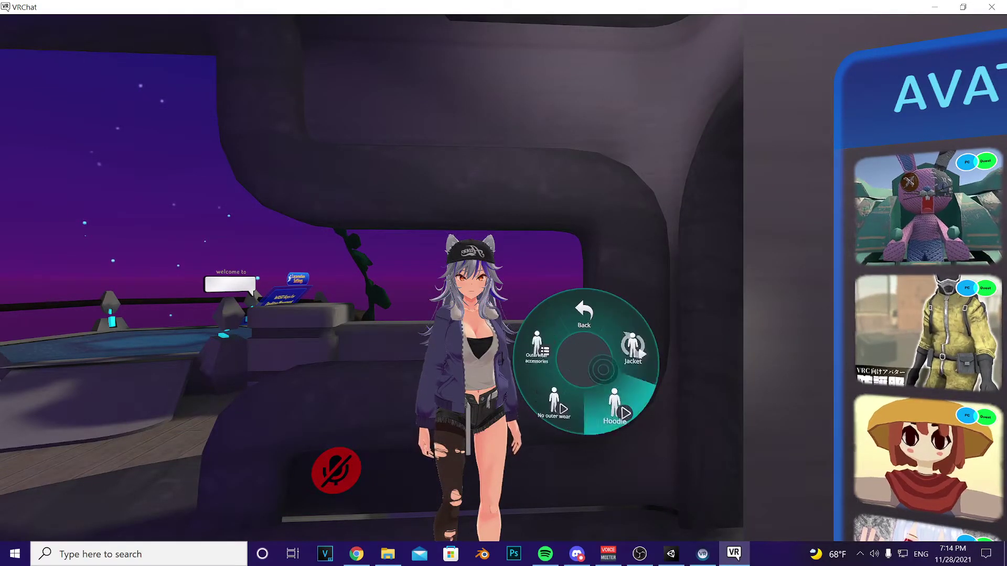
pyautogui.click(603, 370)
pyautogui.click(604, 355)
pyautogui.click(602, 372)
pyautogui.click(572, 379)
pyautogui.press('r')
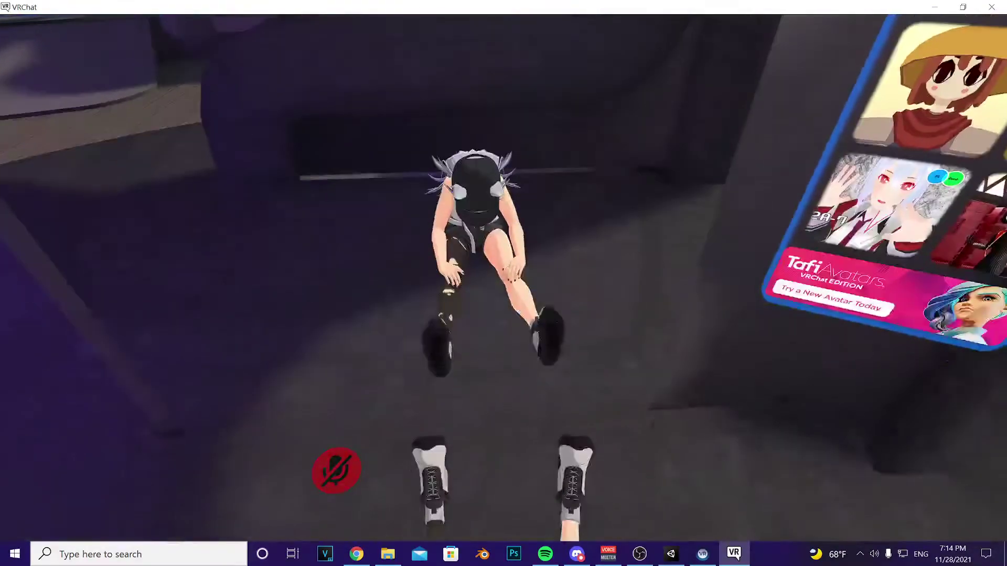
# Switch back to Unity and examine the renderer state of lumi4.0 (2)'s Cloth_Cap, Jacket arm straps and Jacket back straps
pyautogui.press('super')
pyautogui.click(503, 278)
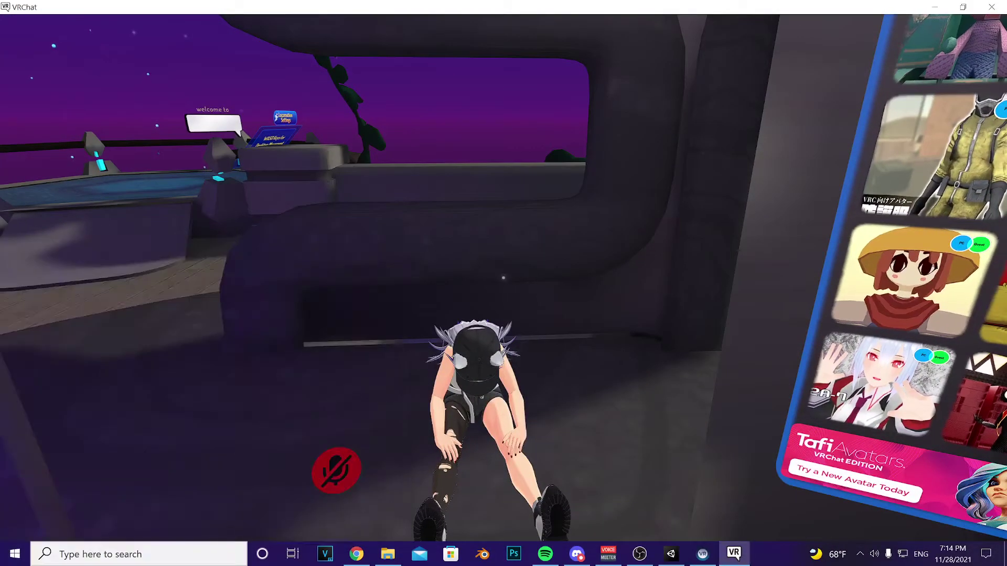
pyautogui.press('super')
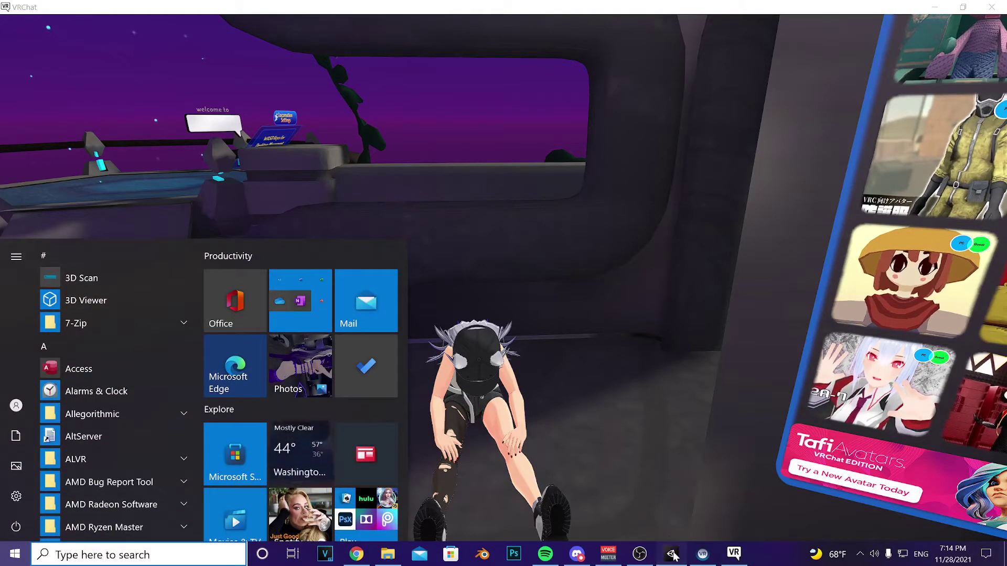
pyautogui.click(673, 555)
pyautogui.click(32, 159)
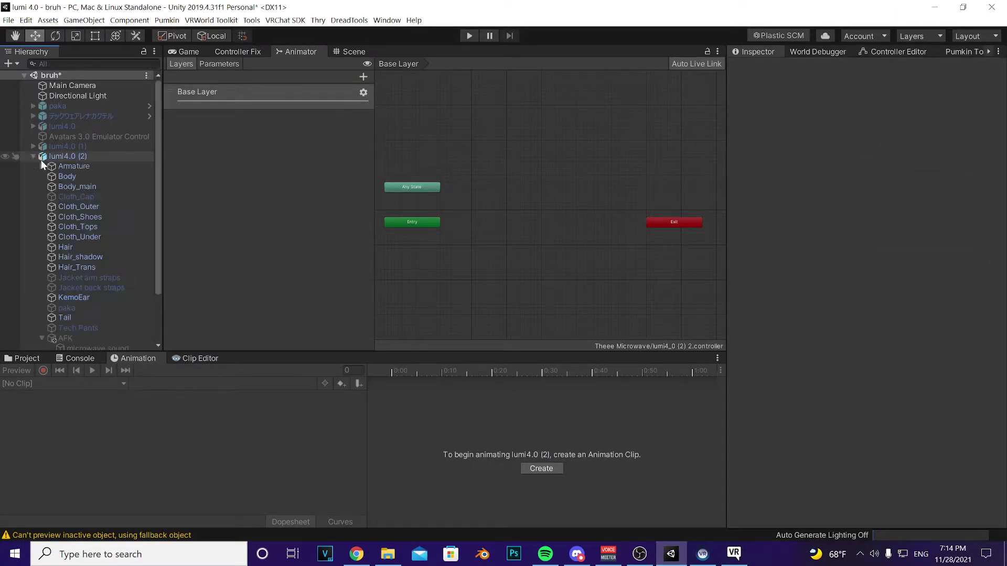
pyautogui.click(87, 196)
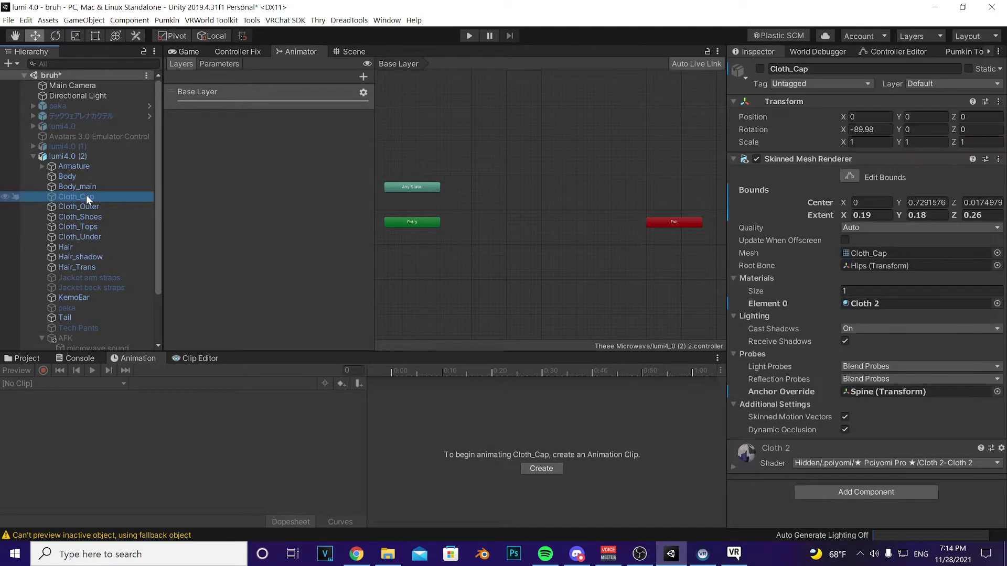
pyautogui.click(105, 287)
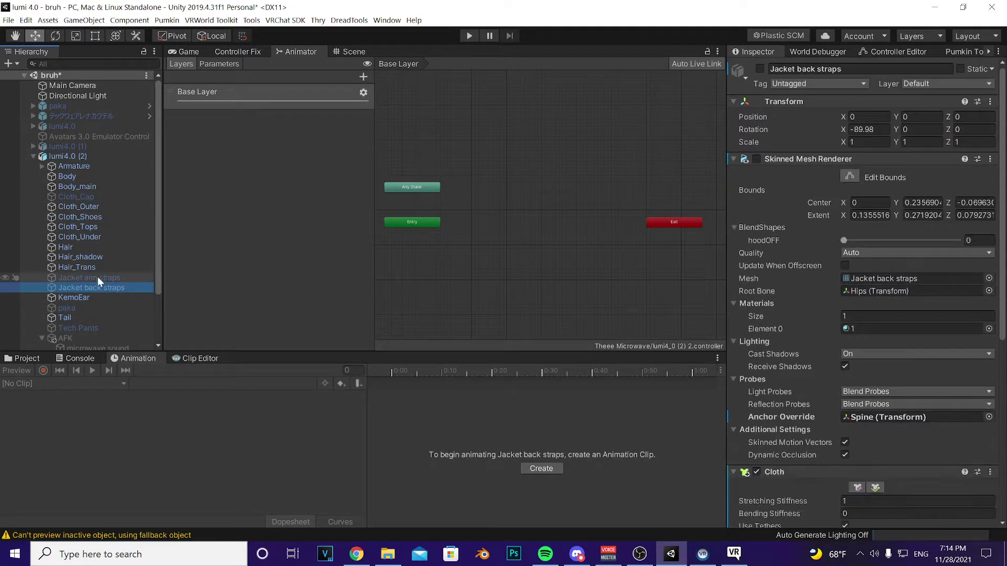
pyautogui.click(107, 277)
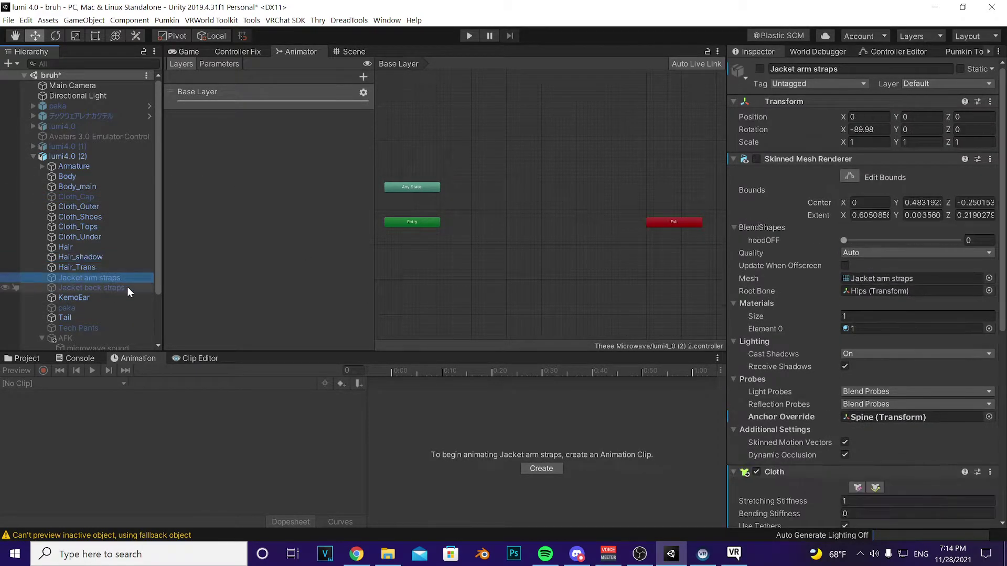
pyautogui.click(127, 287)
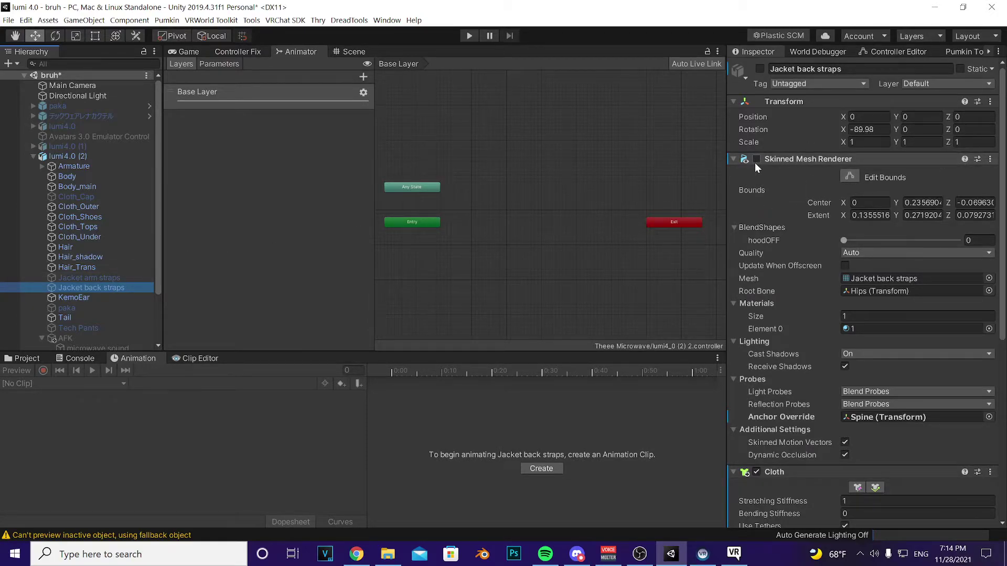
pyautogui.scroll(-2, 84, 225)
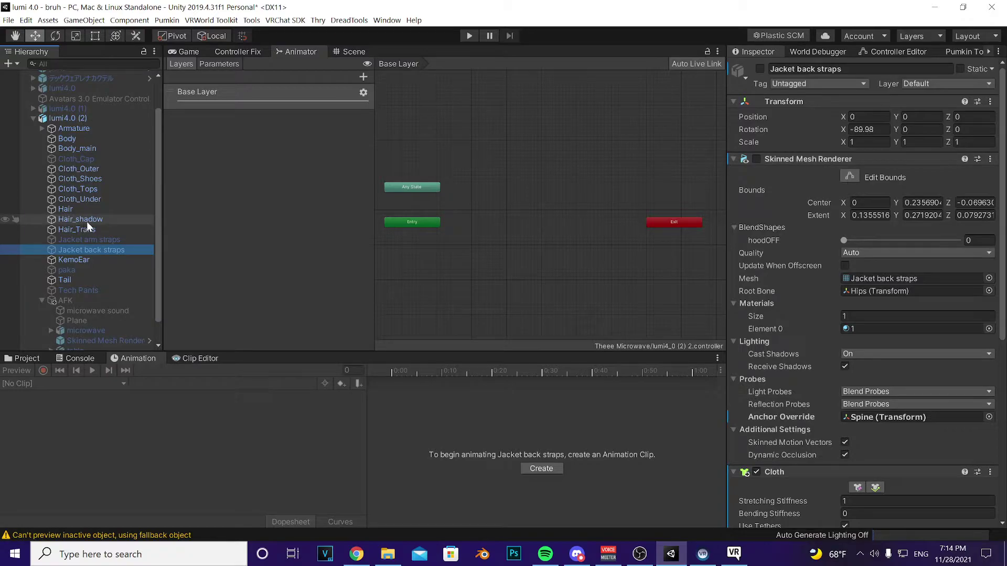
pyautogui.click(756, 160)
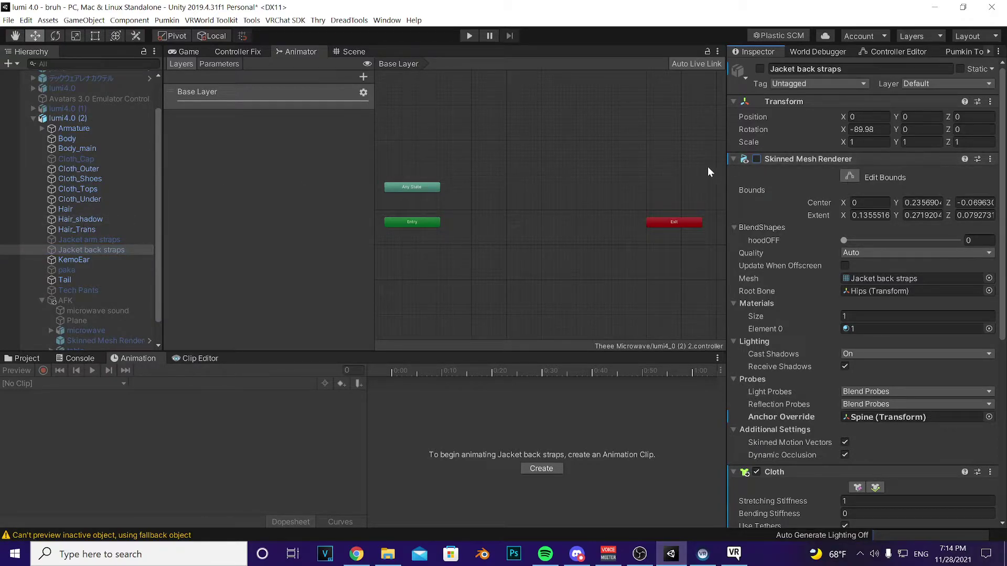
# Inspect the renderer settings of Tech Pants and of the microwave and Plane objects under AFK
pyautogui.click(134, 290)
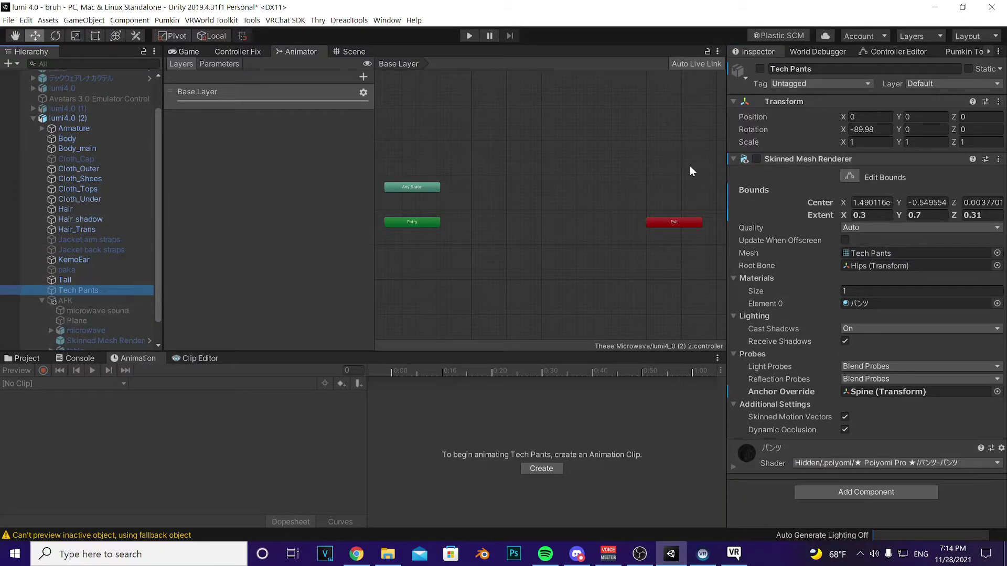
pyautogui.click(88, 331)
pyautogui.click(83, 321)
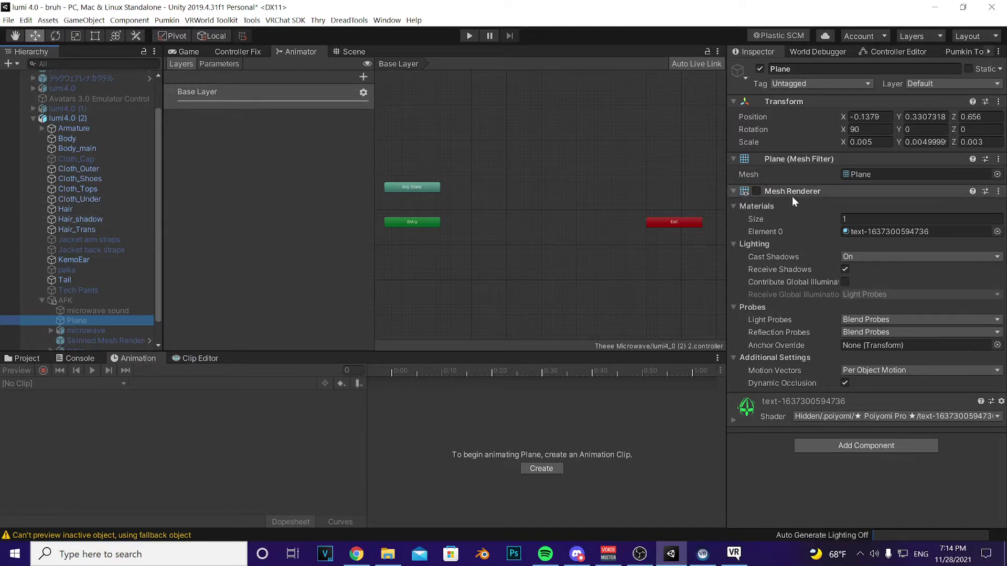
# Create a new animation clip named ",sdfhdf" on the lumi4.0 (2) avatar
pyautogui.click(74, 118)
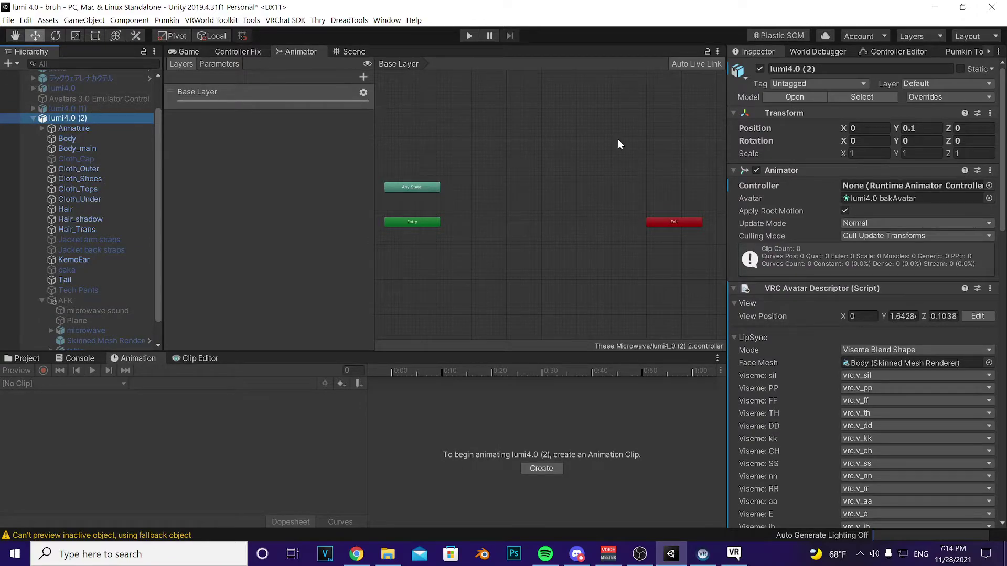
pyautogui.click(541, 468)
pyautogui.write(',sdfhdf')
pyautogui.press('Return')
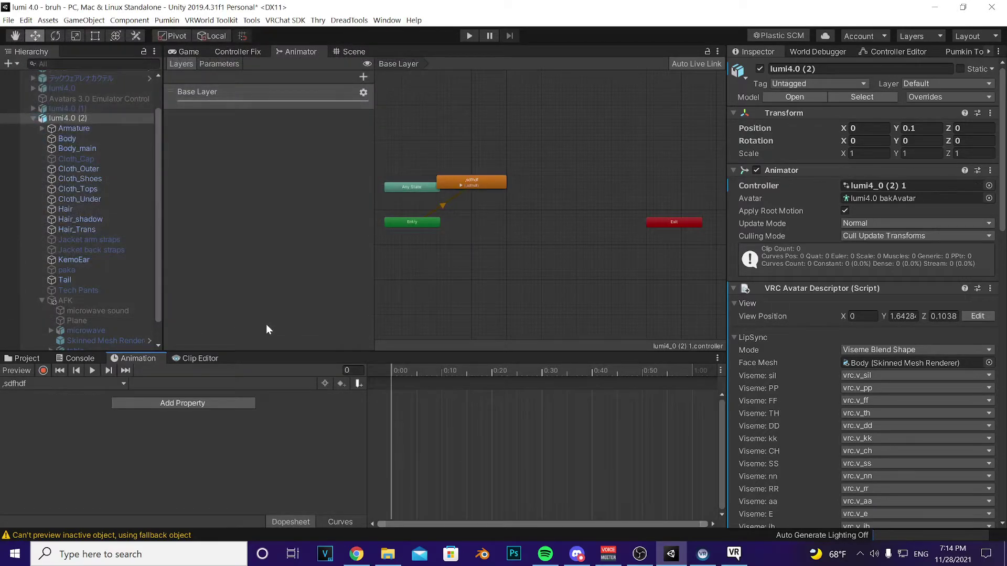
# Start recording in the new clip and select Jacket arm straps, Jacket back straps, paka and Tech Pants together
pyautogui.click(43, 371)
pyautogui.click(99, 241)
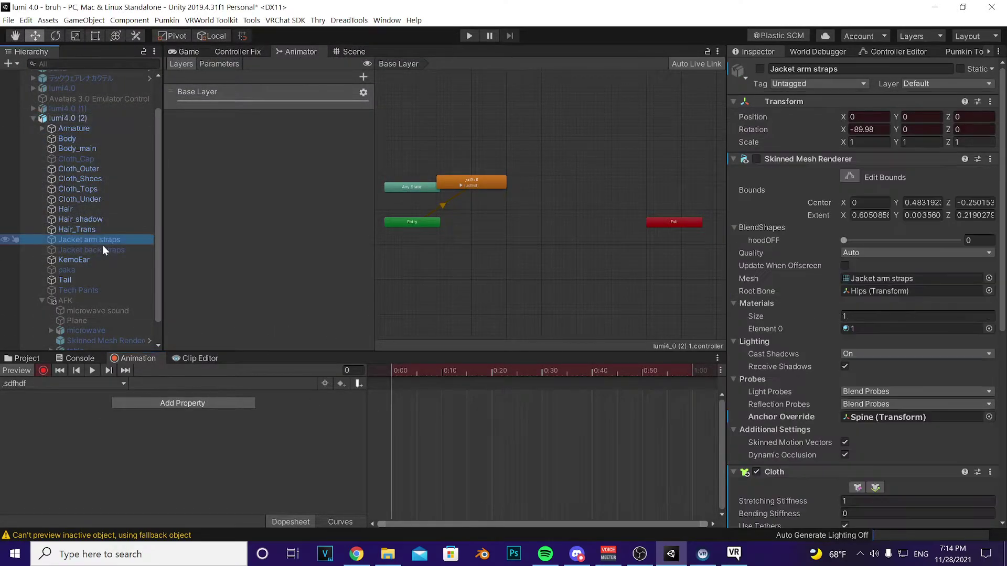
pyautogui.keyDown('ctrl'); pyautogui.click(105, 250); pyautogui.keyUp('ctrl')
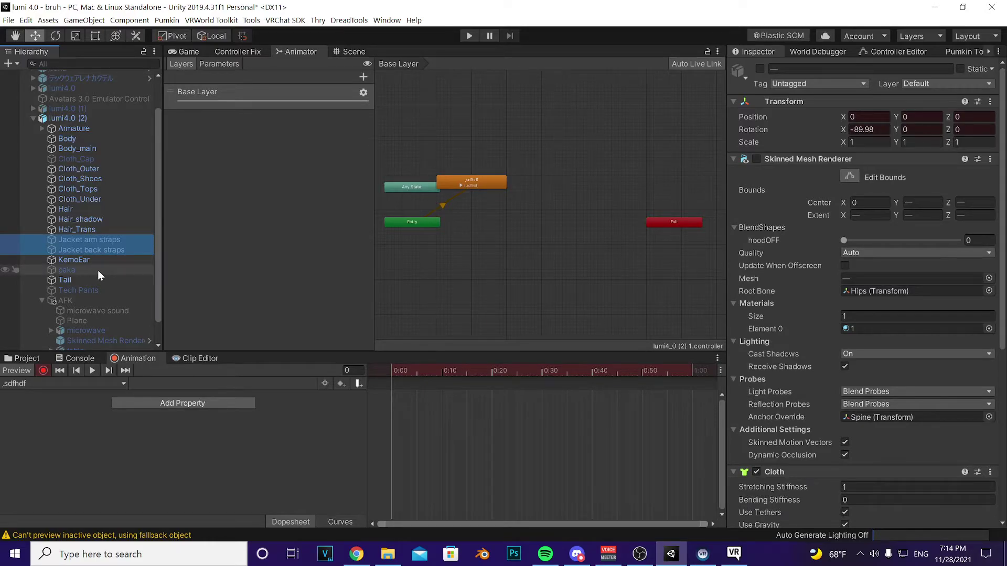
pyautogui.keyDown('ctrl'); pyautogui.click(97, 270); pyautogui.keyUp('ctrl')
pyautogui.keyDown('ctrl'); pyautogui.click(85, 291); pyautogui.keyUp('ctrl')
pyautogui.scroll(-2, 97, 273)
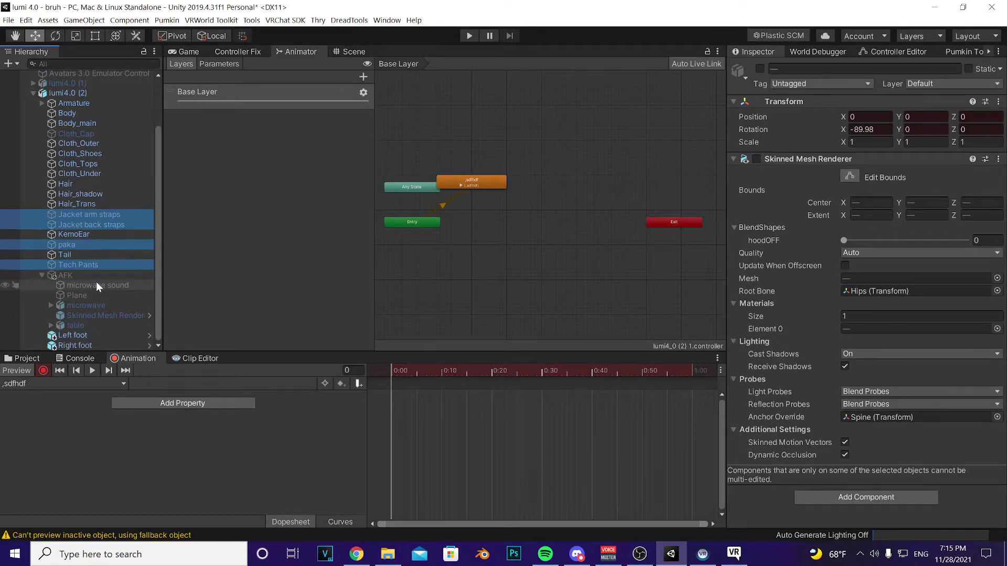
pyautogui.keyDown('ctrl'); pyautogui.click(80, 296); pyautogui.keyUp('ctrl')
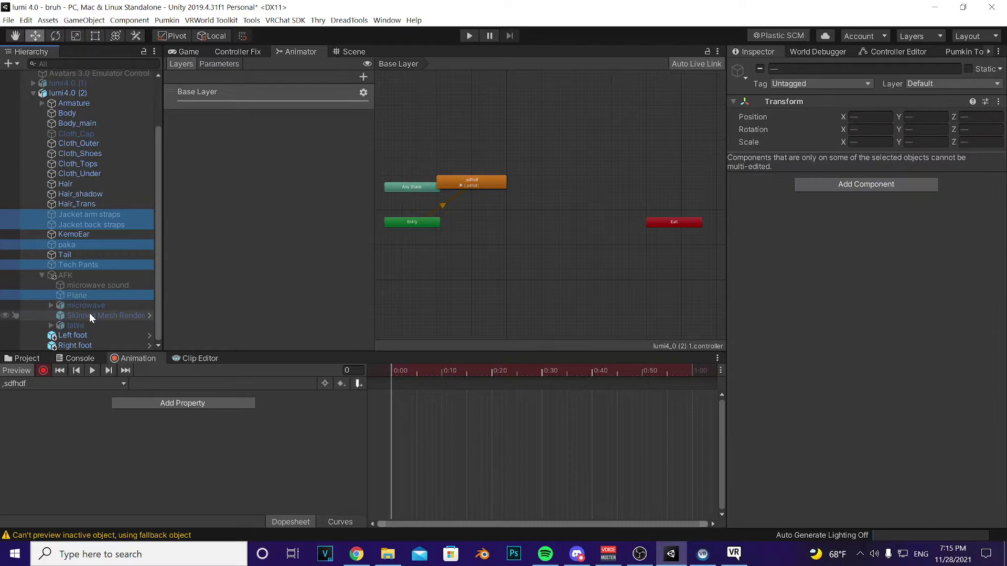
pyautogui.keyDown('ctrl'); pyautogui.click(89, 315); pyautogui.keyUp('ctrl')
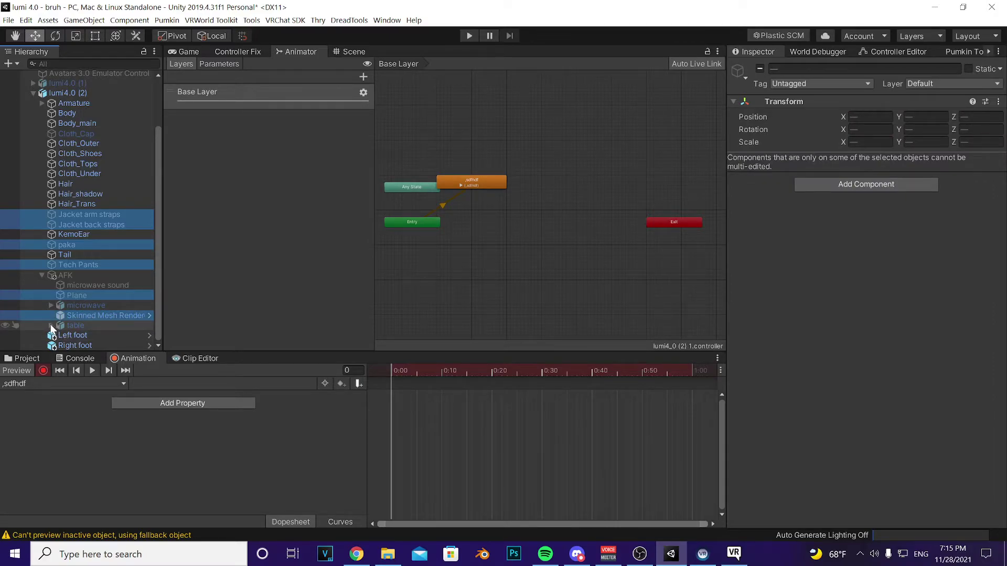
pyautogui.click(51, 305)
pyautogui.keyDown('ctrl'); pyautogui.click(100, 315); pyautogui.keyUp('ctrl')
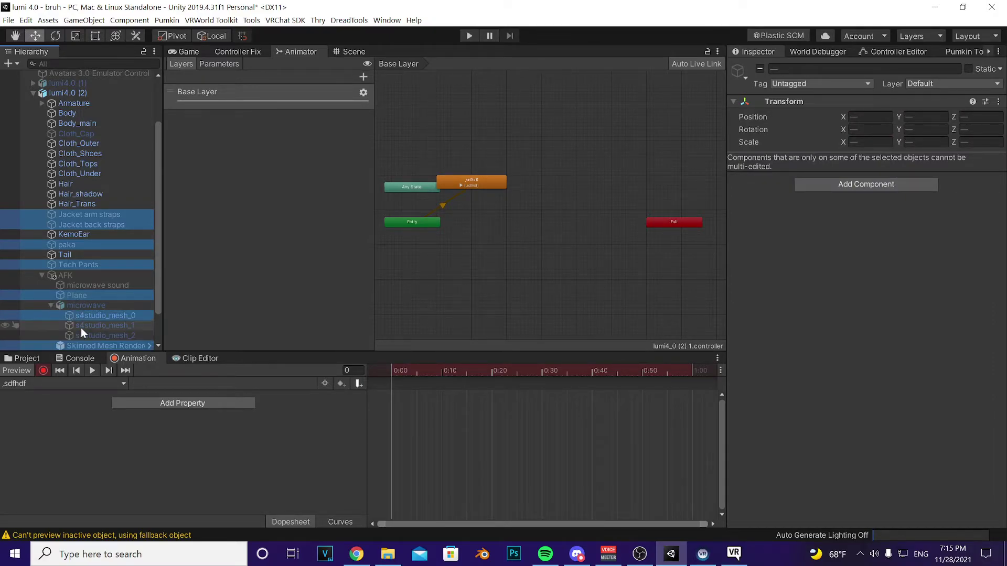
pyautogui.keyDown('shift'); pyautogui.click(85, 335); pyautogui.keyUp('shift')
pyautogui.keyDown('ctrl'); pyautogui.click(99, 315); pyautogui.keyUp('ctrl')
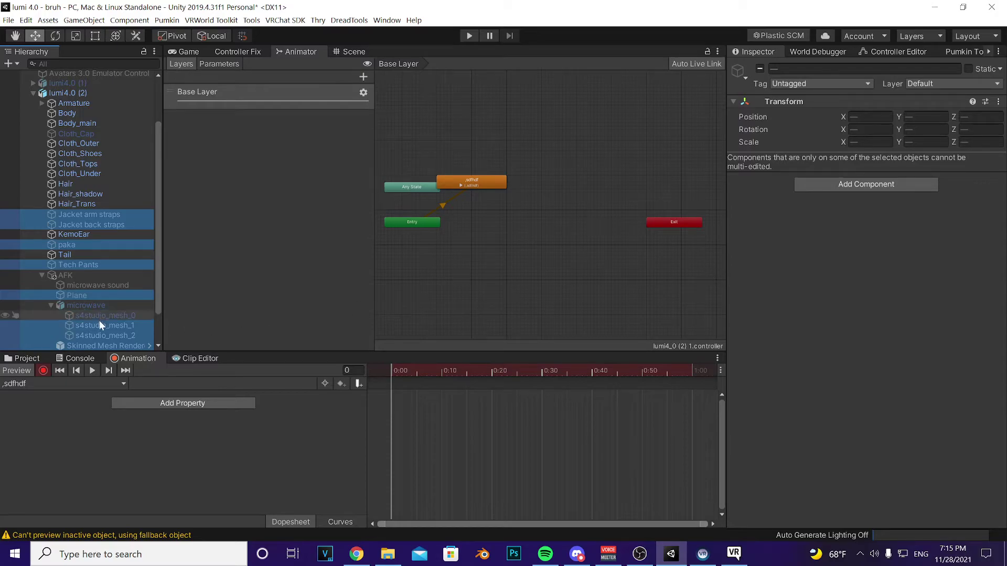
pyautogui.keyDown('ctrl'); pyautogui.click(102, 335); pyautogui.keyUp('ctrl')
pyautogui.scroll(-3, 101, 325)
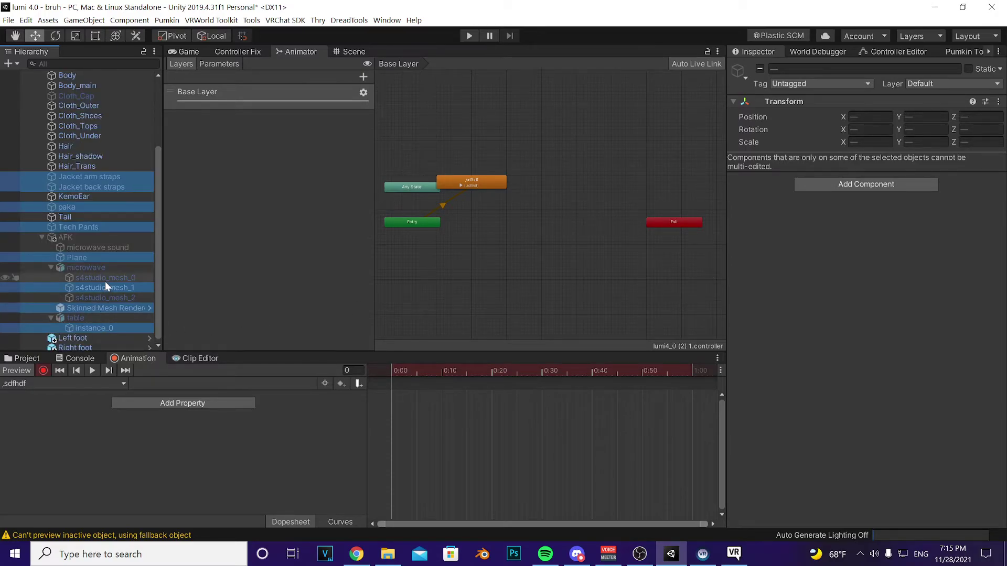
pyautogui.keyDown('ctrl'); pyautogui.click(108, 286); pyautogui.keyUp('ctrl')
pyautogui.keyDown('ctrl'); pyautogui.click(108, 324); pyautogui.keyUp('ctrl')
pyautogui.keyDown('ctrl'); pyautogui.click(109, 308); pyautogui.keyUp('ctrl')
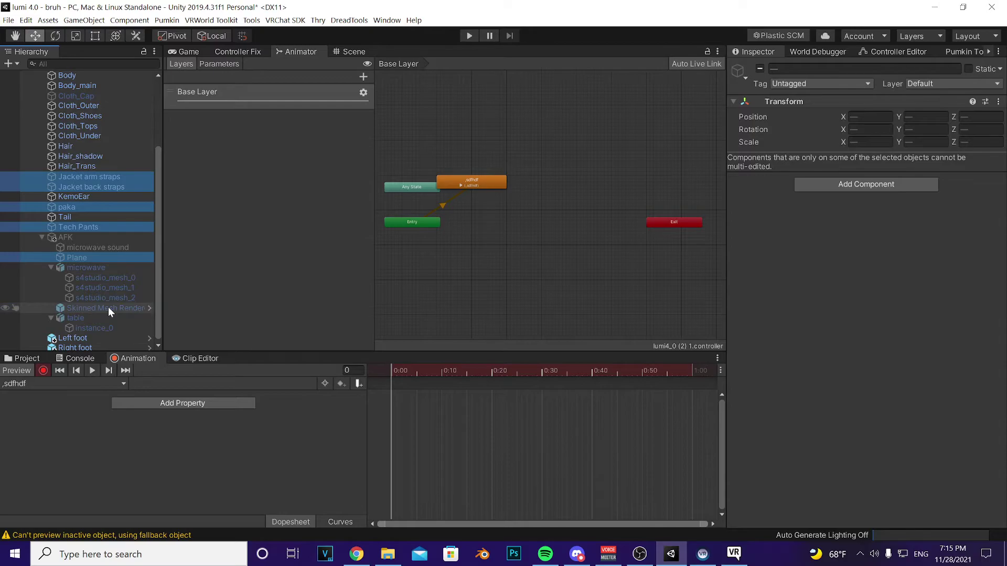
pyautogui.keyDown('ctrl'); pyautogui.click(100, 257); pyautogui.keyUp('ctrl')
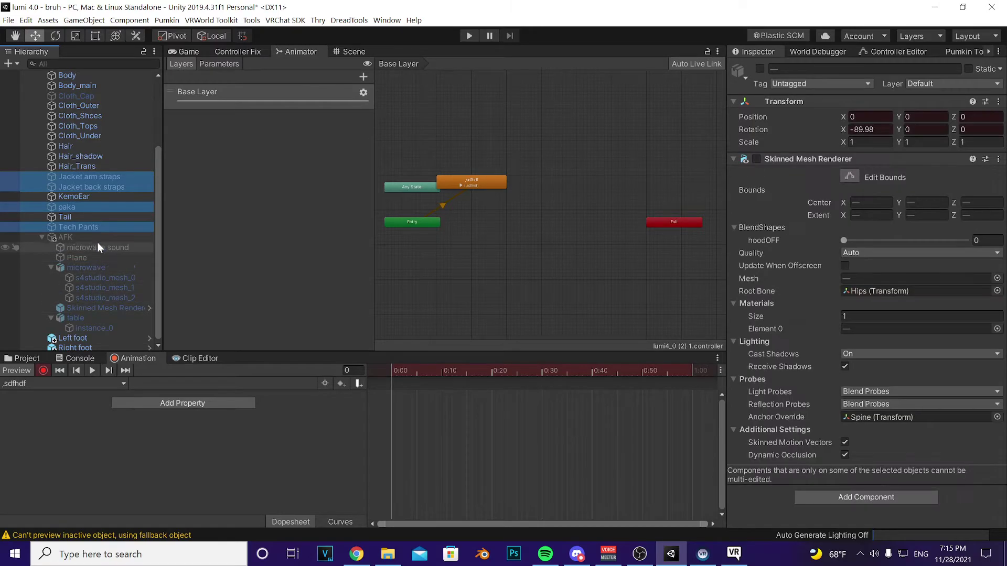
# Record the Skinned Mesh Renderers of the four selected clothing objects and the Mesh Renderer of AFK's Plane as enabled
pyautogui.click(756, 159)
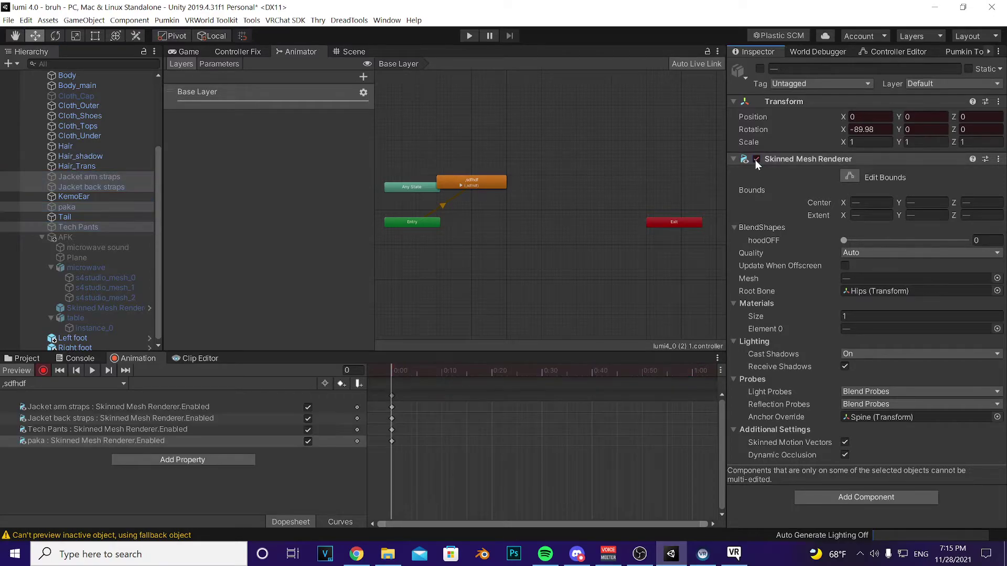
pyautogui.click(91, 258)
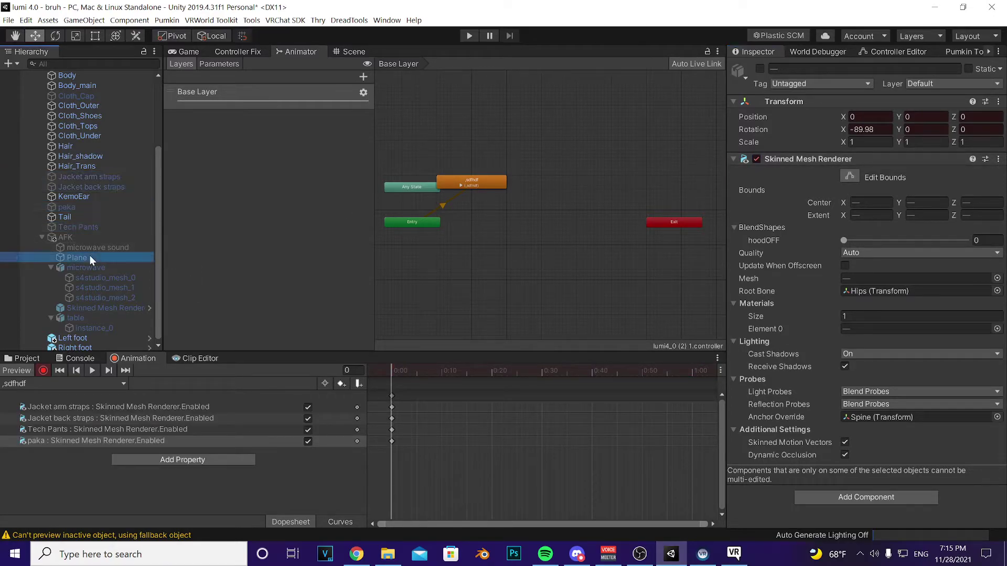
pyautogui.click(757, 191)
# Record the Mesh Renderers of the microwave's s4studio_mesh_0, s4studio_mesh_1 and s4studio_mesh_2 and the table's instance_0 as enabled
pyautogui.click(106, 269)
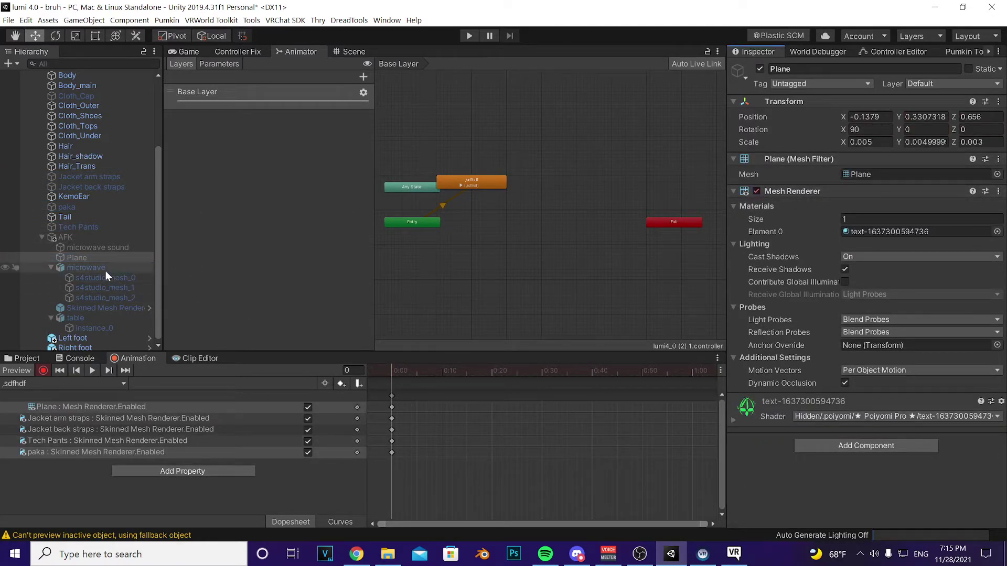
pyautogui.click(110, 278)
pyautogui.keyDown('shift'); pyautogui.click(120, 297); pyautogui.keyUp('shift')
pyautogui.click(757, 191)
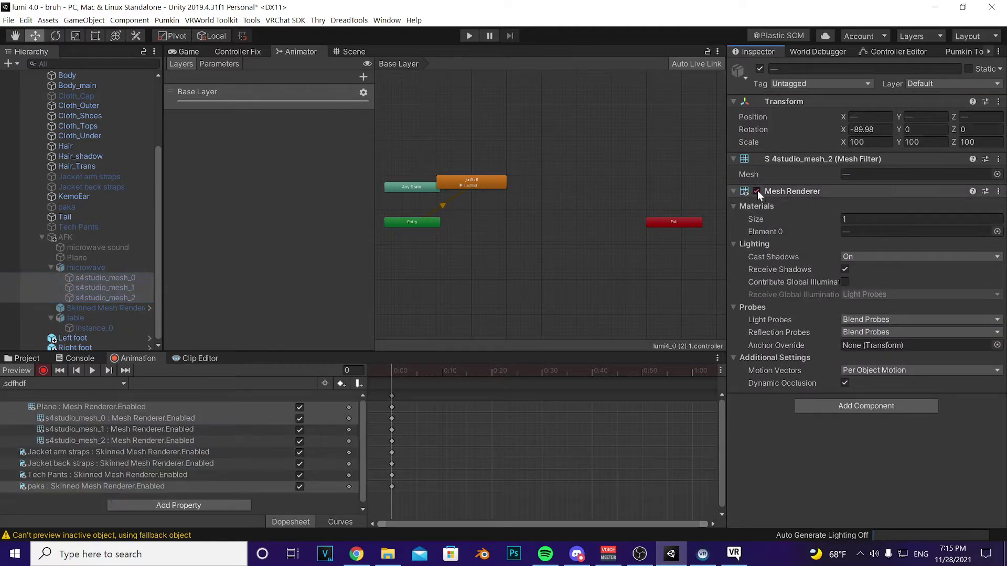
pyautogui.click(103, 320)
pyautogui.click(106, 325)
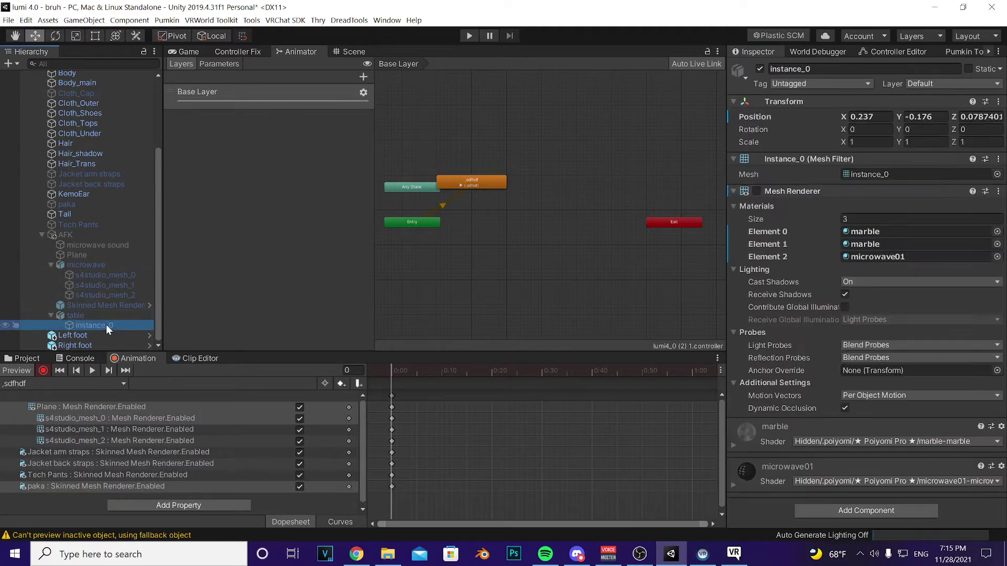
pyautogui.click(757, 191)
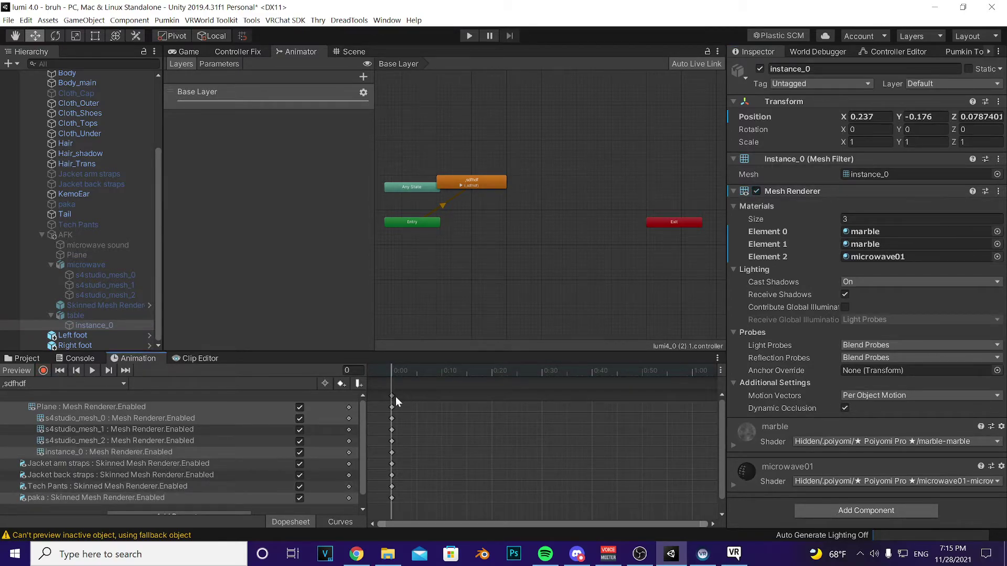
# Duplicate all the clip's frame 0 keyframes to frame 1
pyautogui.click(393, 397)
pyautogui.scroll(5, 401, 399)
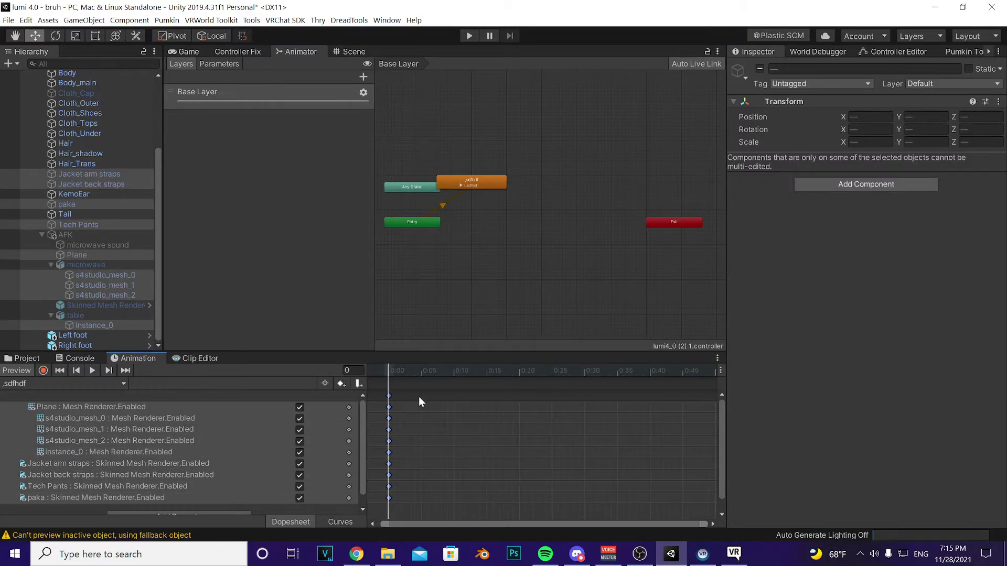
pyautogui.click(391, 371)
pyautogui.hotkey('ctrl', 'v')
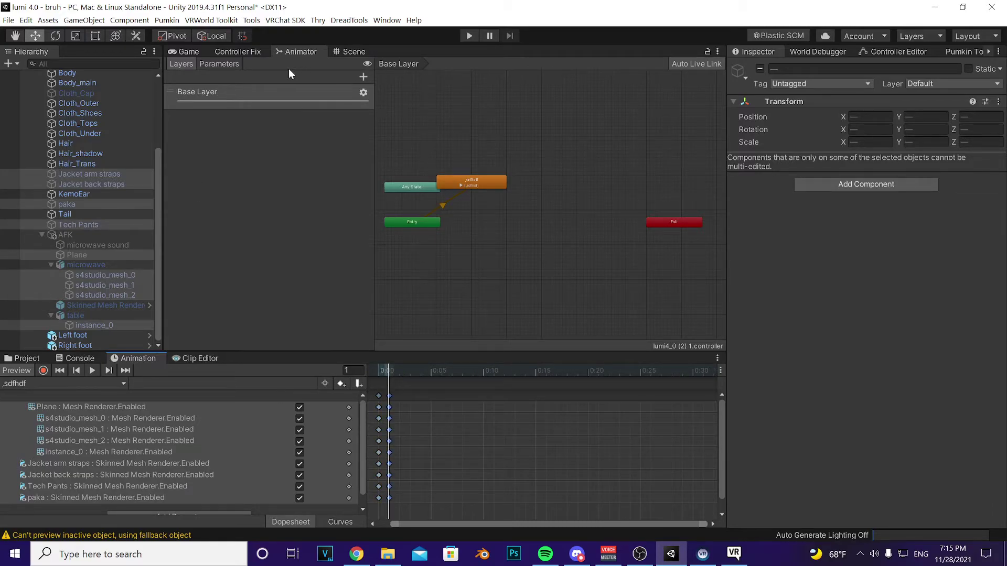
# Locate the FX playable layer's fx 1 controller from lumi4.0 (2)'s avatar descriptor and select it to show its layers
pyautogui.scroll(5, 73, 158)
pyautogui.click(68, 155)
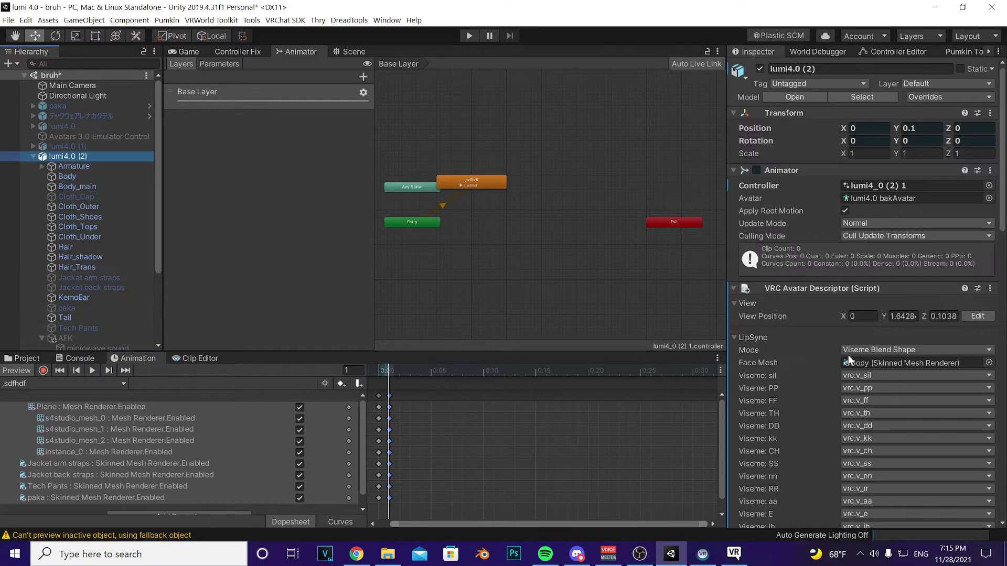
pyautogui.scroll(-10, 762, 343)
pyautogui.scroll(-5, 899, 380)
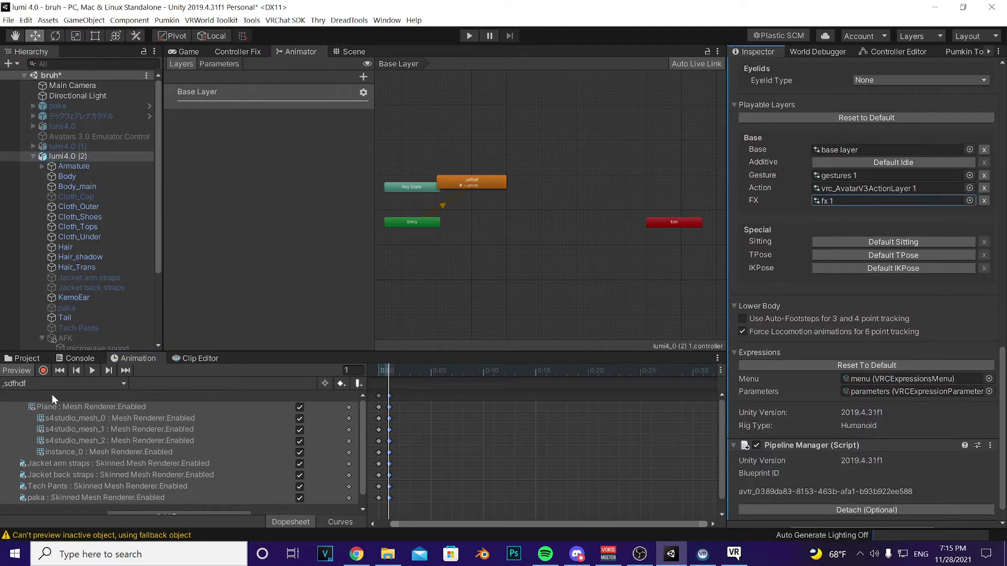
pyautogui.click(891, 201)
pyautogui.click(154, 418)
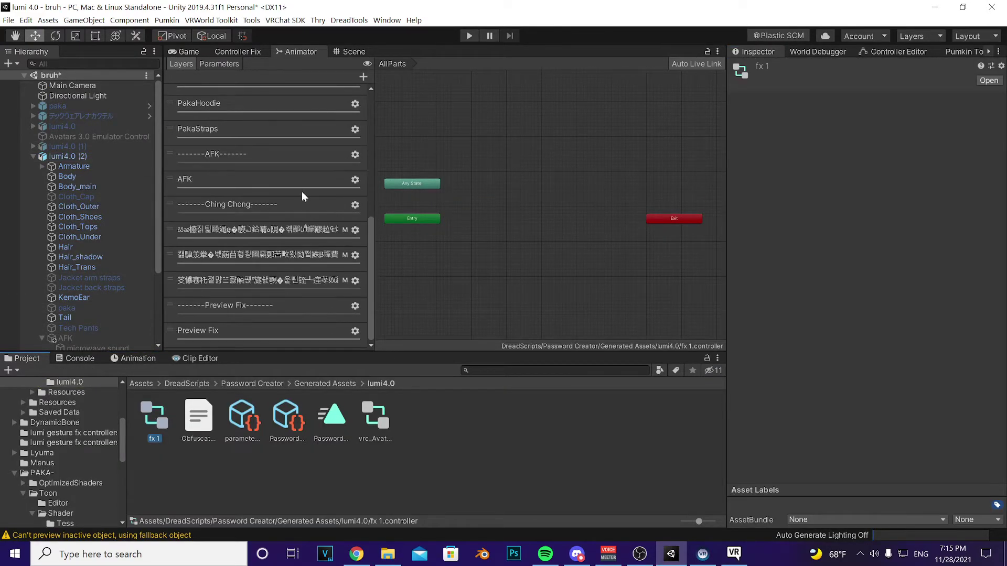
pyautogui.click(362, 77)
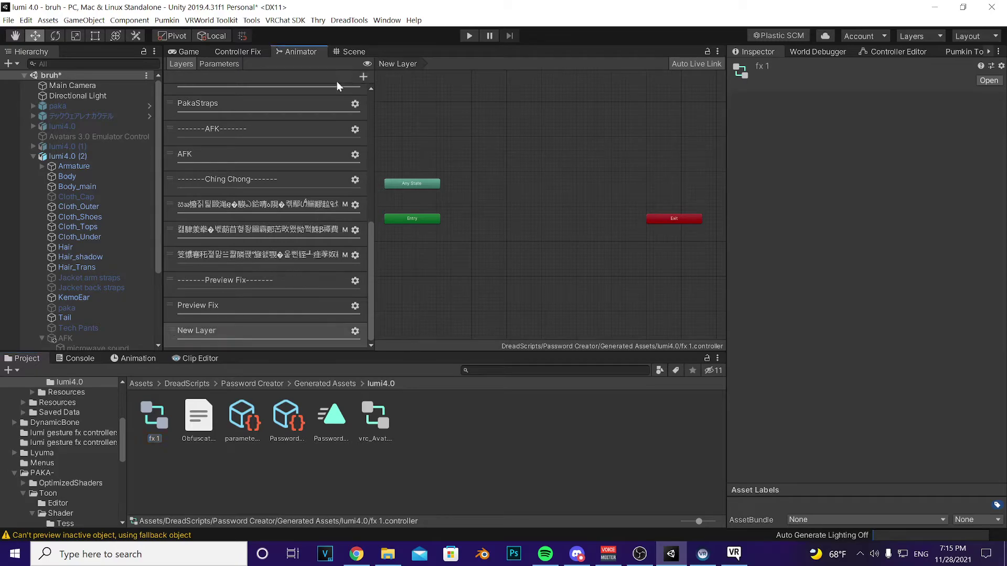
pyautogui.rightClick(232, 338)
pyautogui.click(272, 345)
# Inspect the Preview Fix layer's skinmeshtoggle state and open its motion clip to examine the renderer keyframes
pyautogui.click(466, 244)
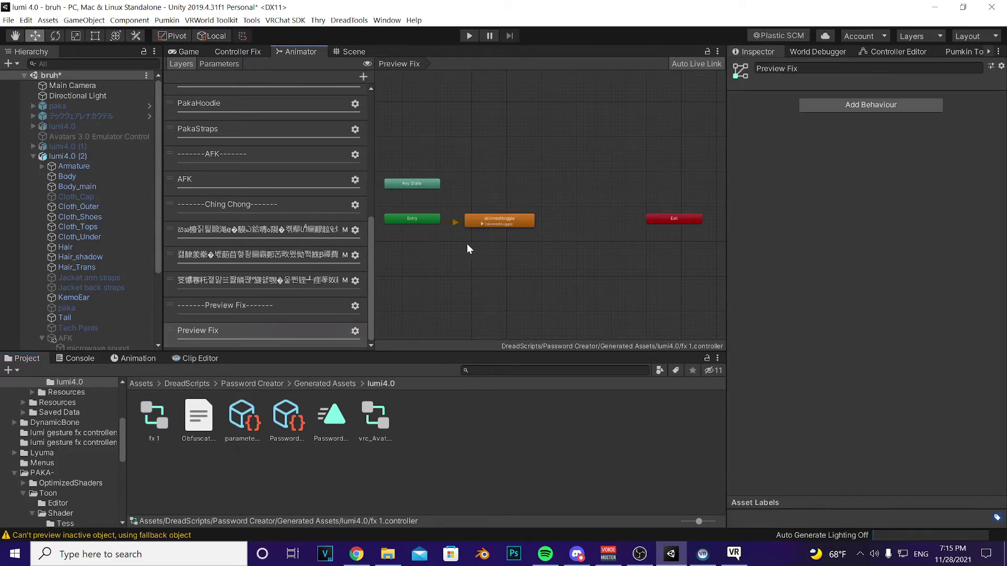
pyautogui.scroll(4, 465, 244)
pyautogui.moveTo(591, 241); pyautogui.dragTo(579, 228)
pyautogui.click(881, 100)
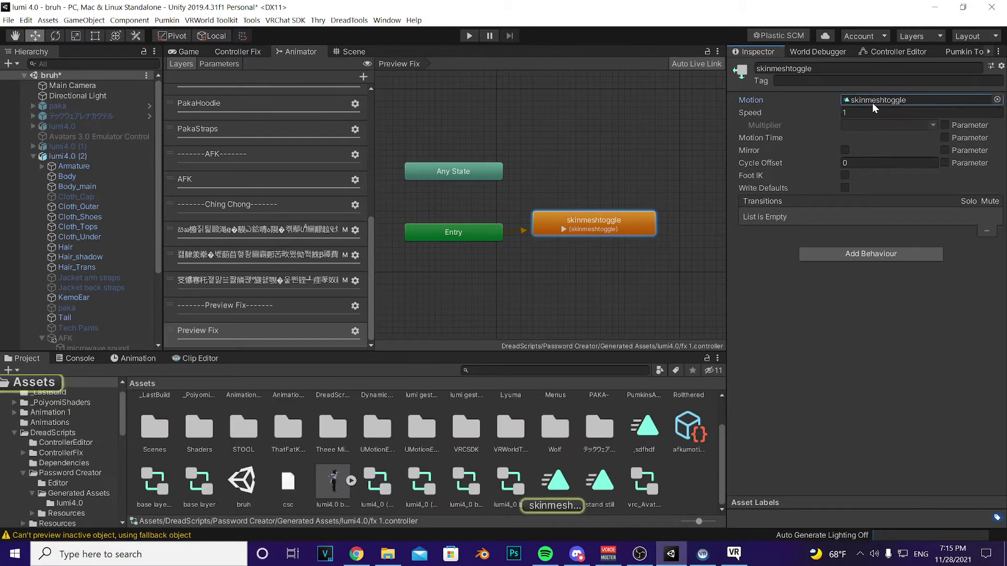
pyautogui.doubleClick(539, 419)
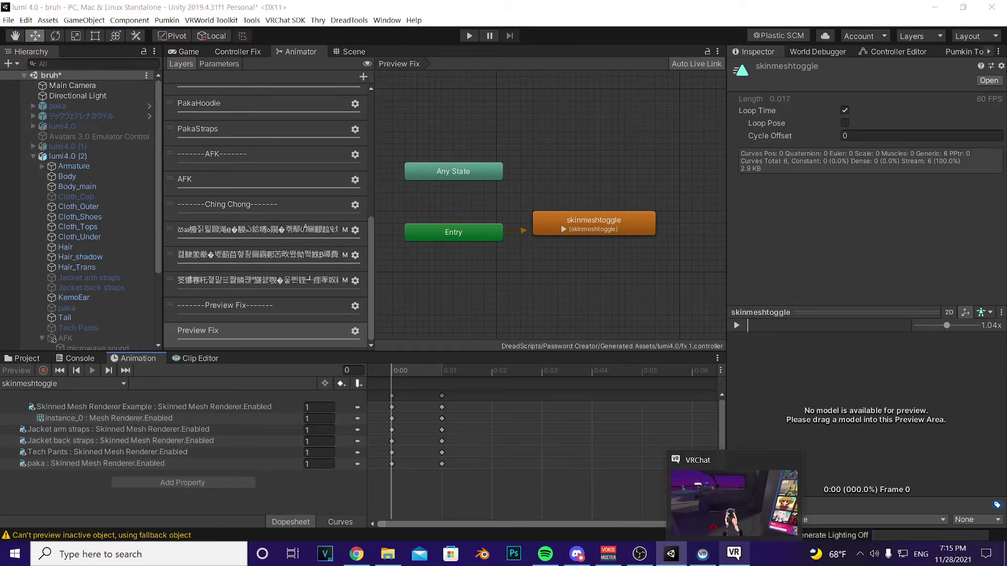
# Switch to VRChat and check the avatar's preview under Other in the avatar list
pyautogui.click(734, 553)
pyautogui.press('Escape')
pyautogui.click(470, 324)
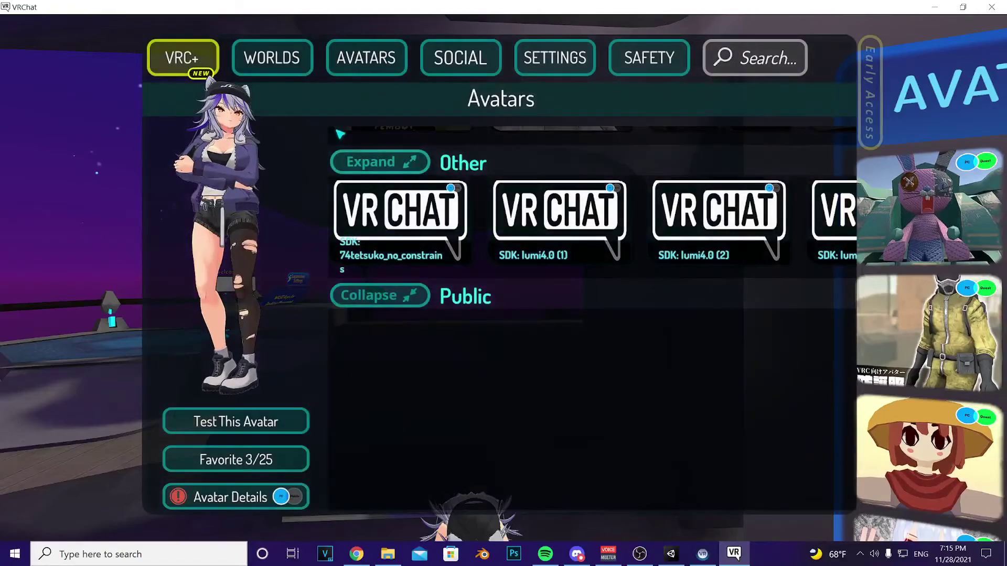
pyautogui.scroll(2, 588, 233)
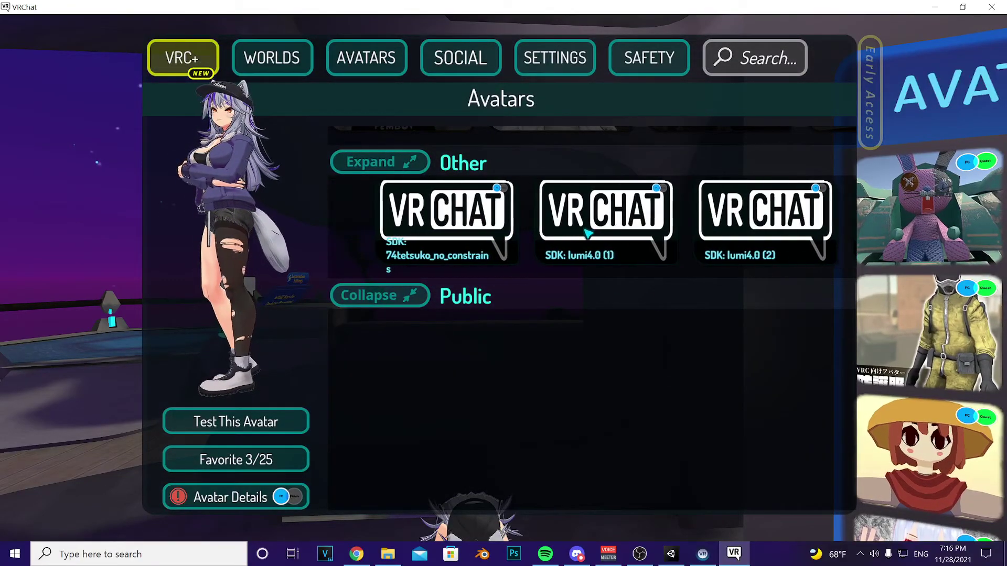
pyautogui.press('Escape')
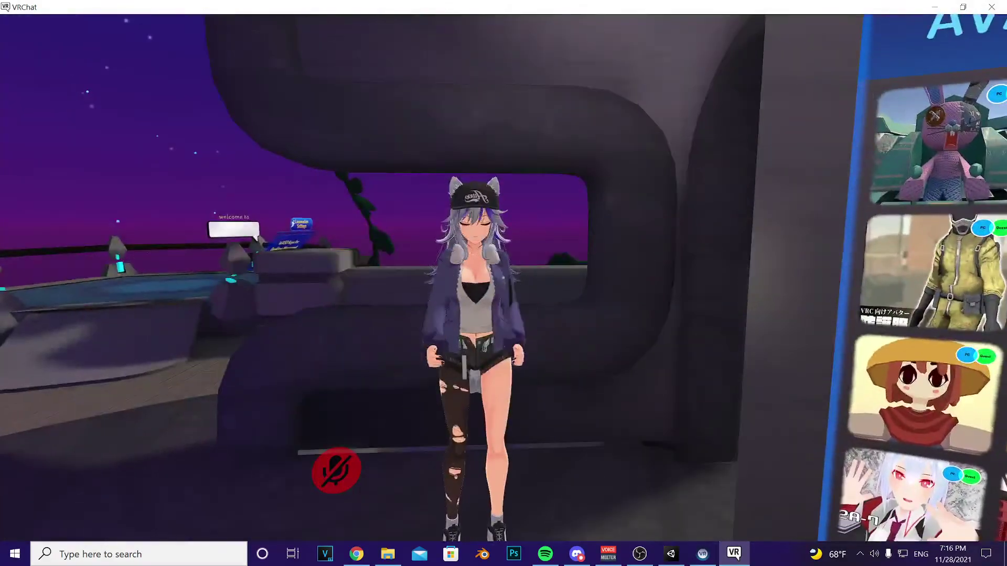
# Reopen the VRChat avatar list and view the My Creations and Favorite Avatars sections
pyautogui.press('Escape')
pyautogui.click(417, 456)
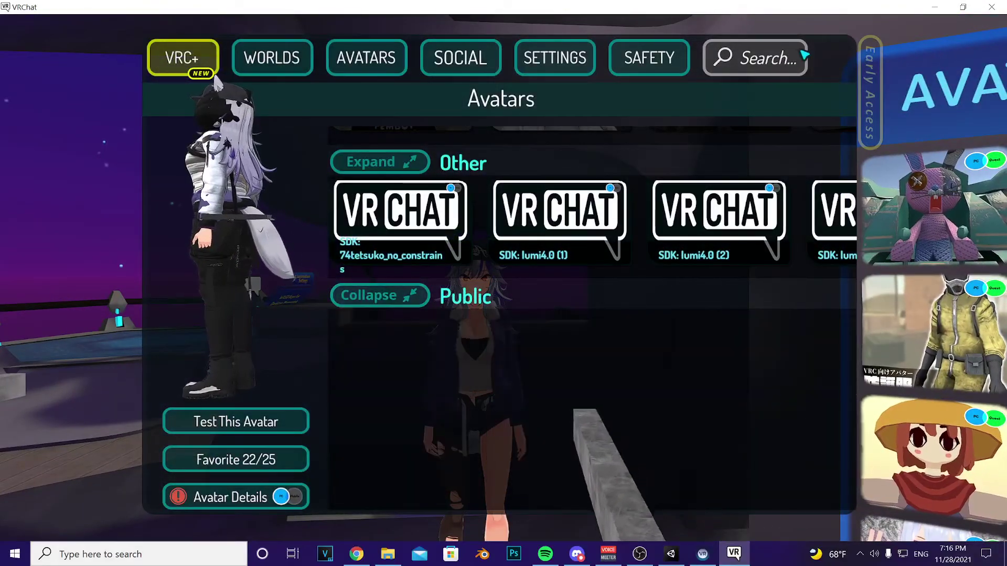
pyautogui.scroll(10, 599, 456)
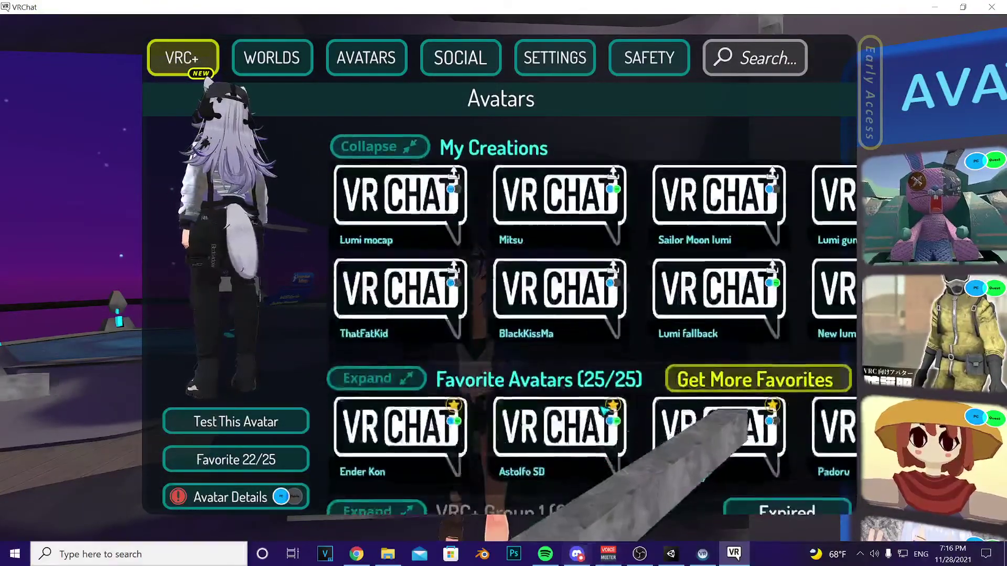
pyautogui.click(599, 457)
pyautogui.press('Escape')
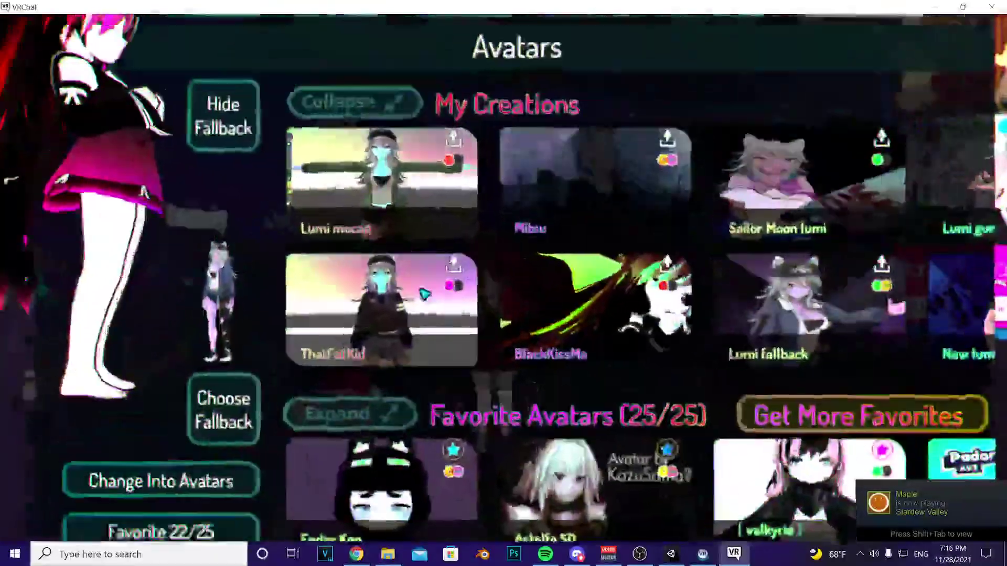
# Browse the avatar list down to the Other section, restore VRChat to a smaller window and switch back to Unity
pyautogui.scroll(-2, 479, 361)
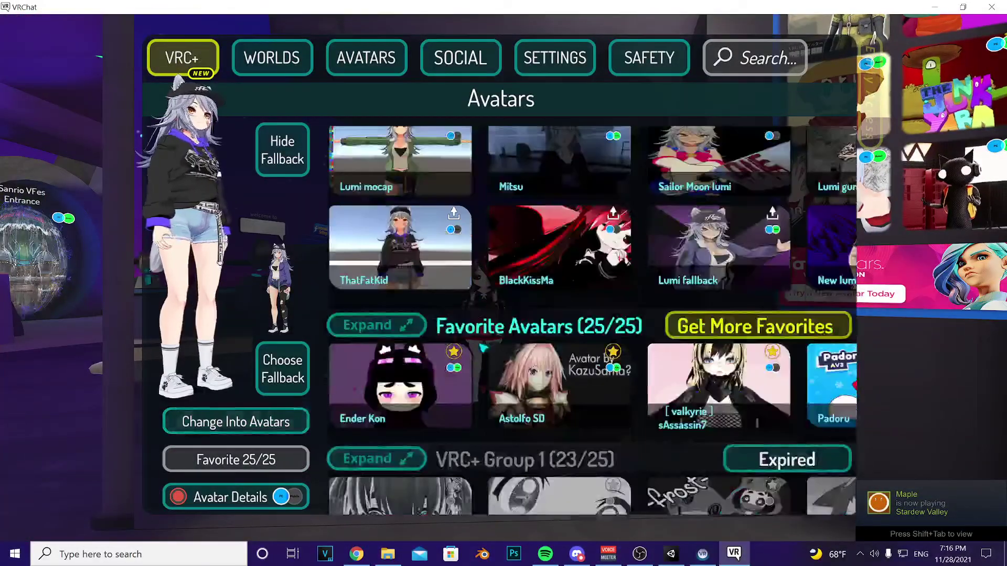
pyautogui.click(969, 10)
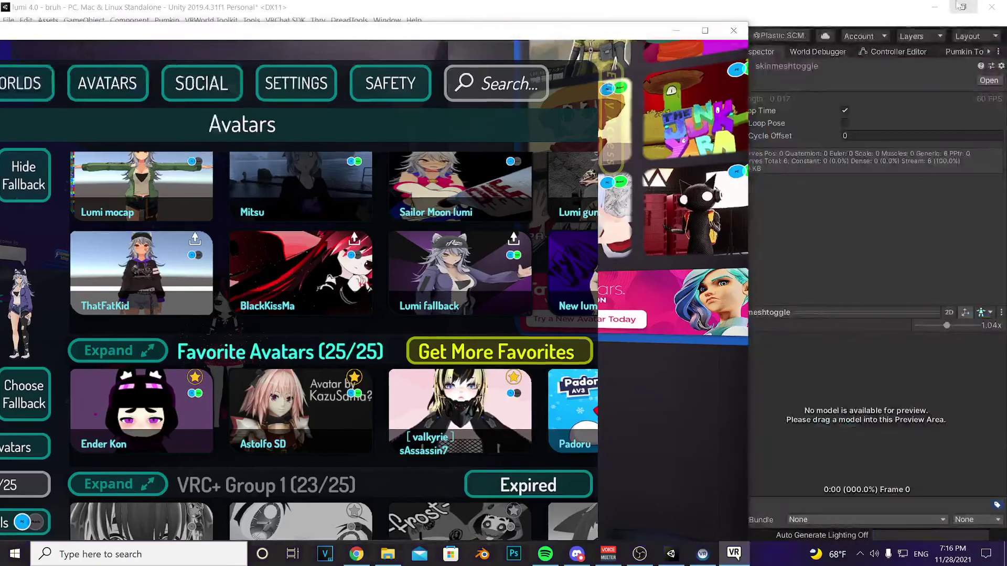
pyautogui.scroll(-20, 444, 516)
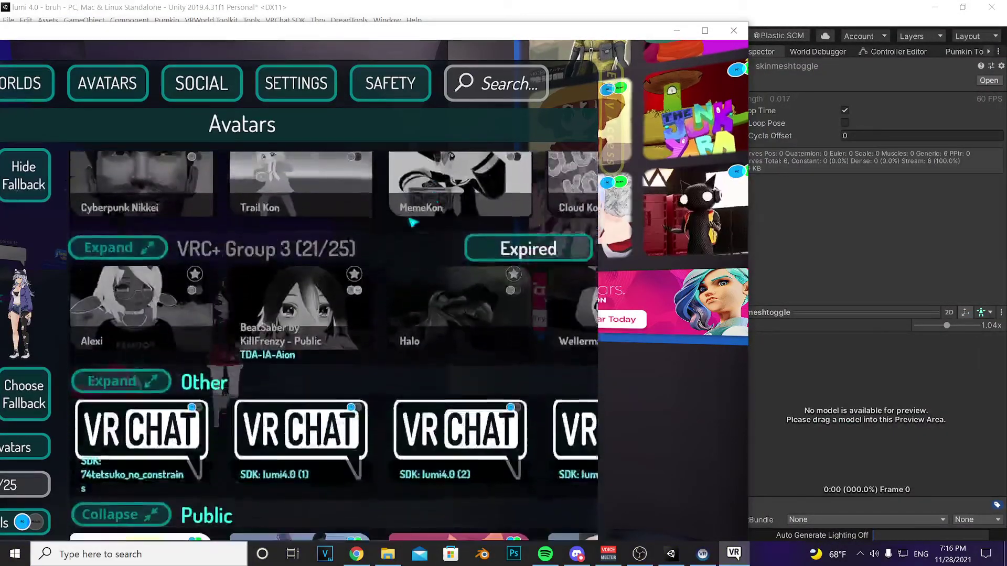
pyautogui.click(665, 558)
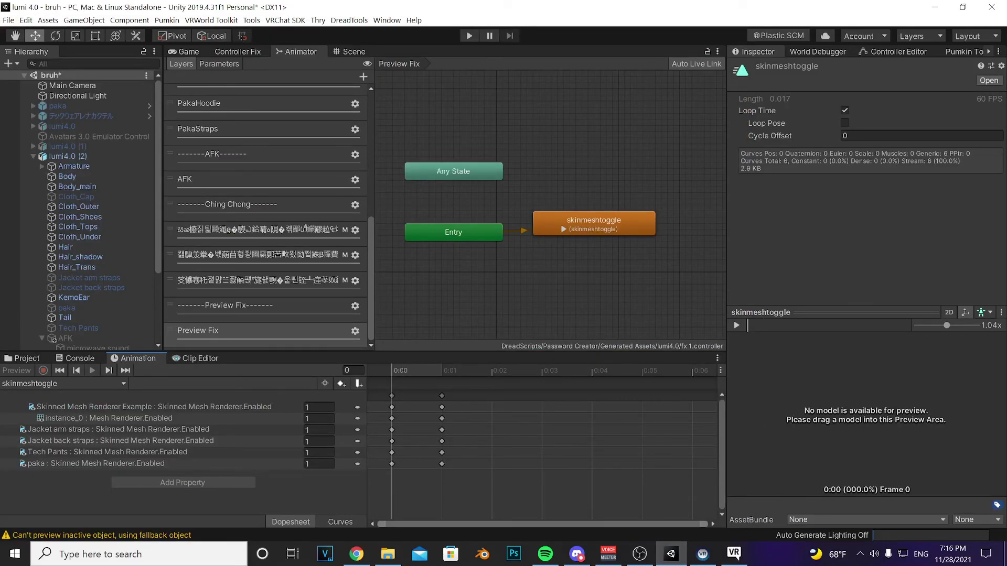